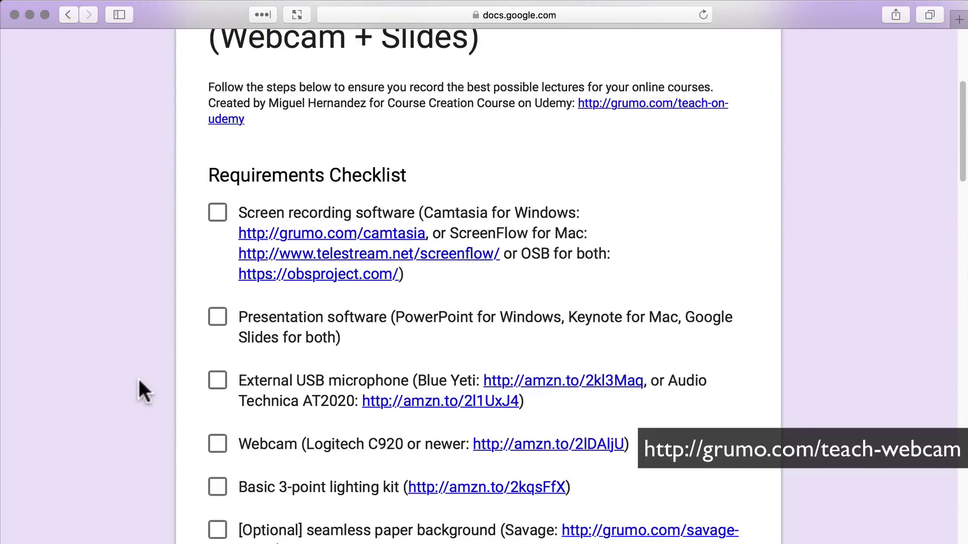
Highlight the Requirements Checklist heading and OBS Studio name, then scroll to the Pre-Recording Checklist heading.
left_click_drag(229, 175, 316, 175)
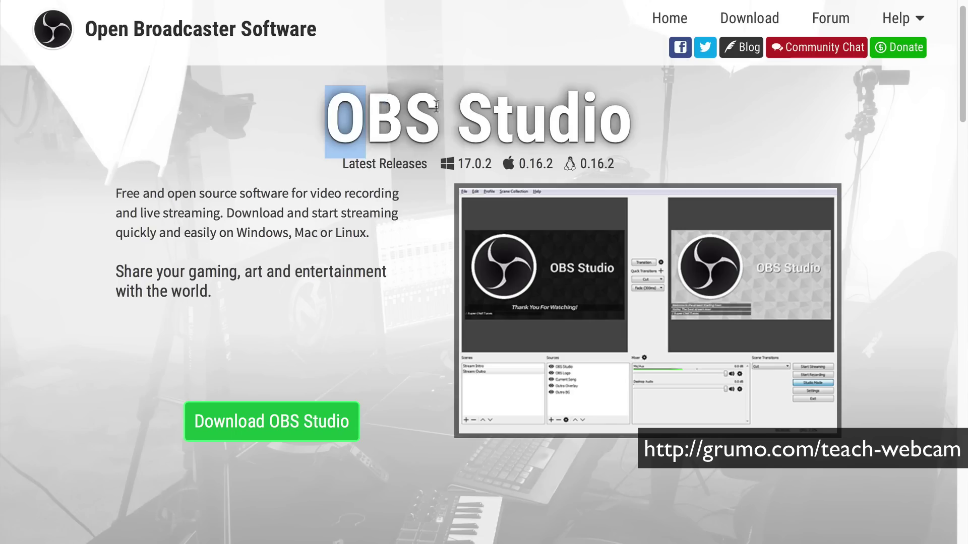
left_click_drag(436, 106, 637, 101)
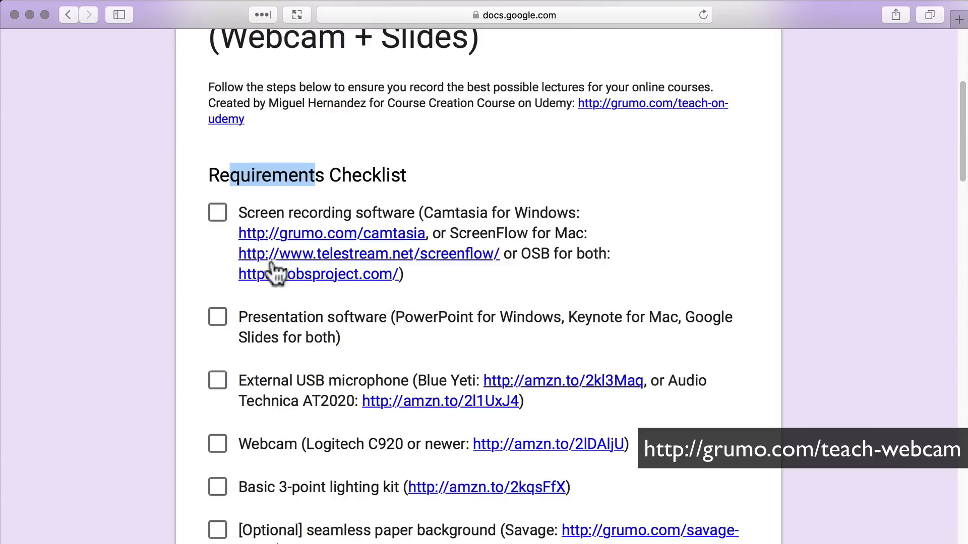
left_click(212, 170)
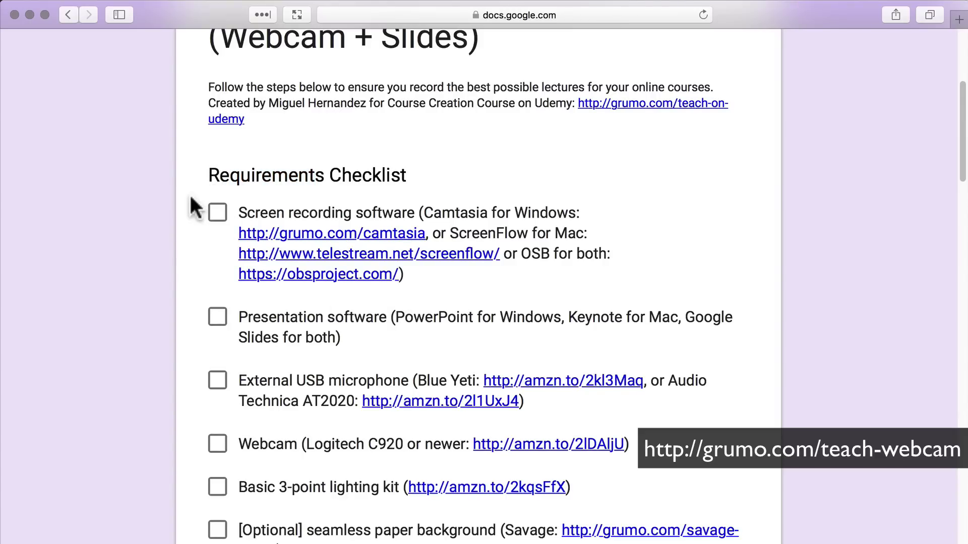
scroll(194, 207, "down", 2)
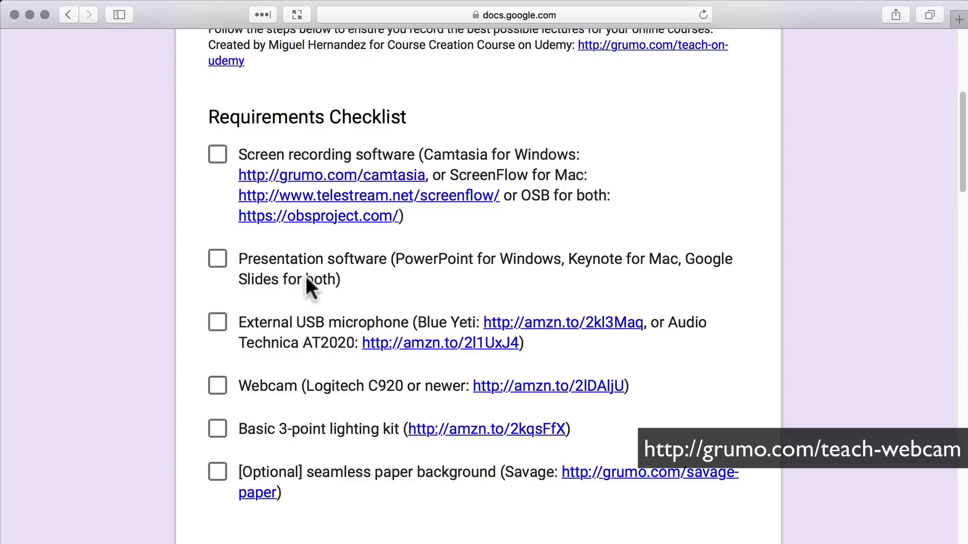
scroll(302, 272, "down", 3)
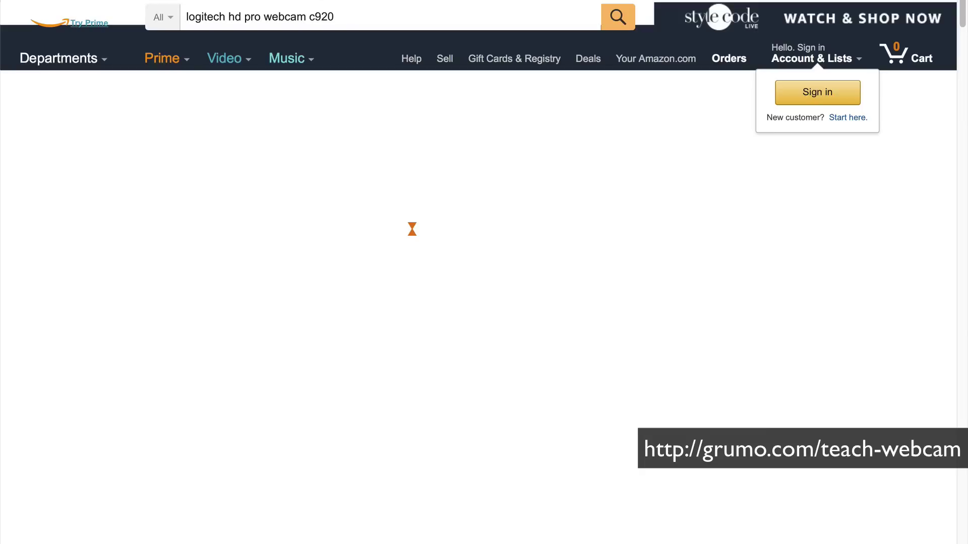
Scroll through the Amazon Logitech HD Pro Webcam C920 page priced at $62.35.
scroll(446, 224, "down", 2)
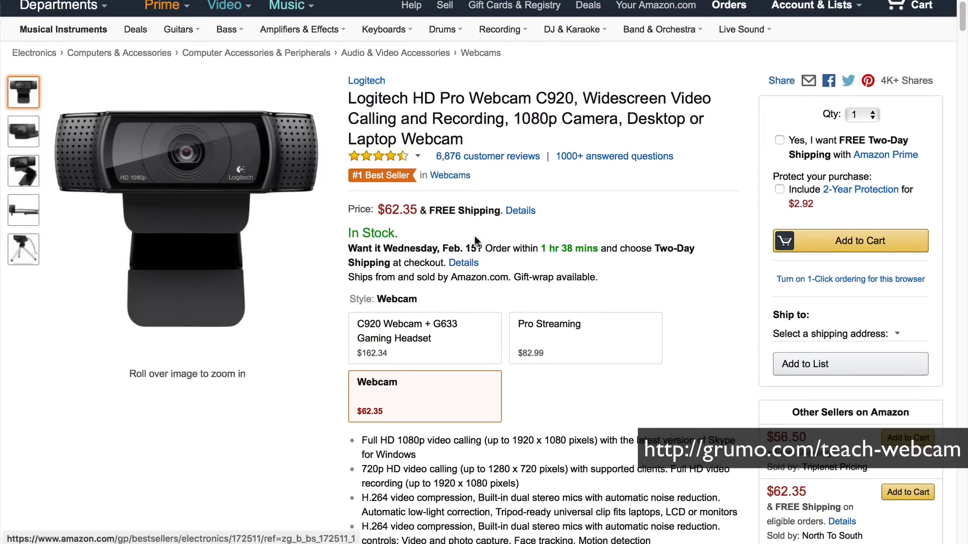
scroll(472, 236, "down", 1)
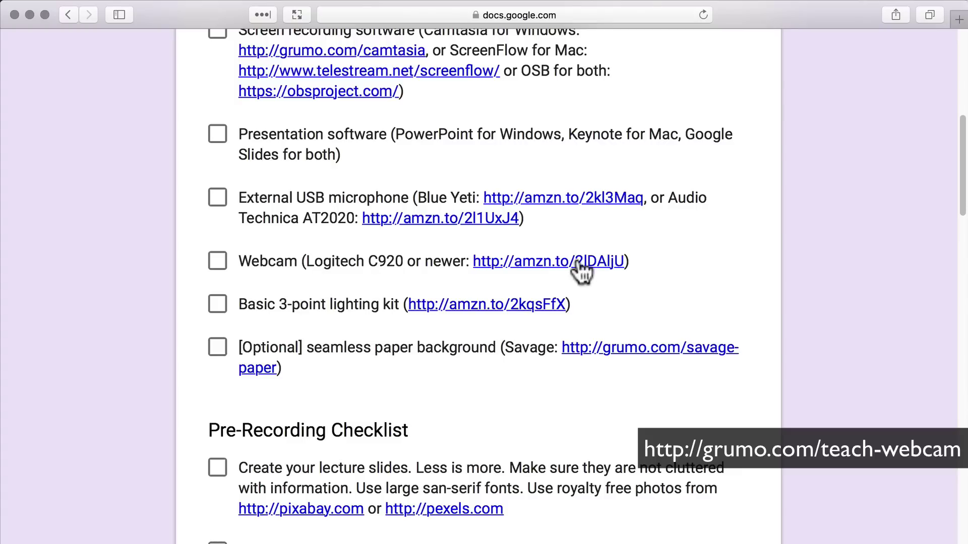
Scroll the doc to the Pre-Recording items on slides, three-point lighting, eye-level webcam and background.
scroll(174, 274, "down", 2)
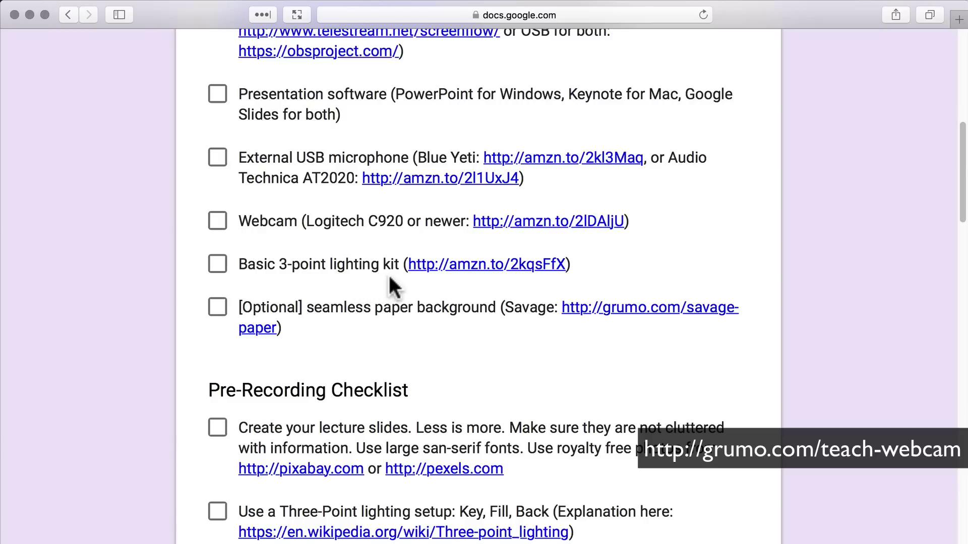
scroll(374, 274, "down", 3)
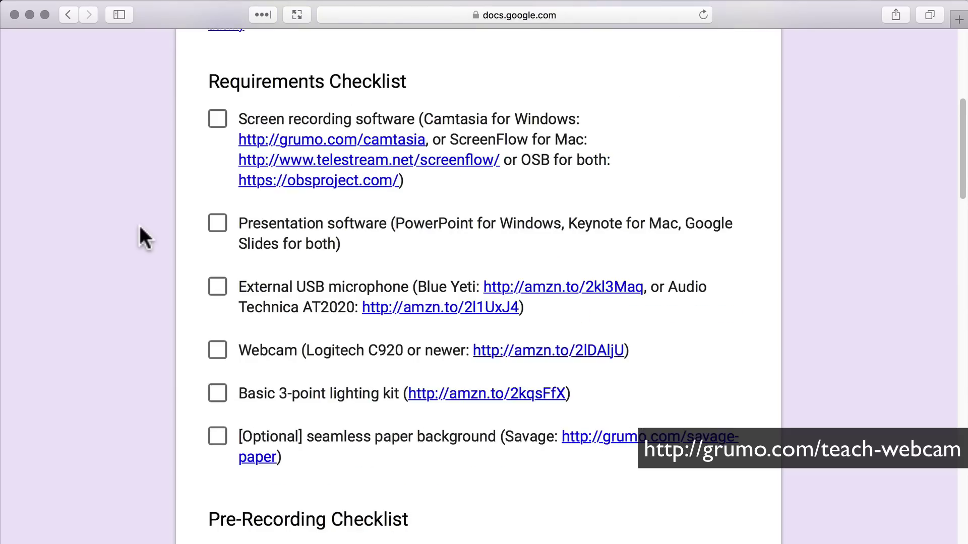
scroll(139, 227, "down", 3)
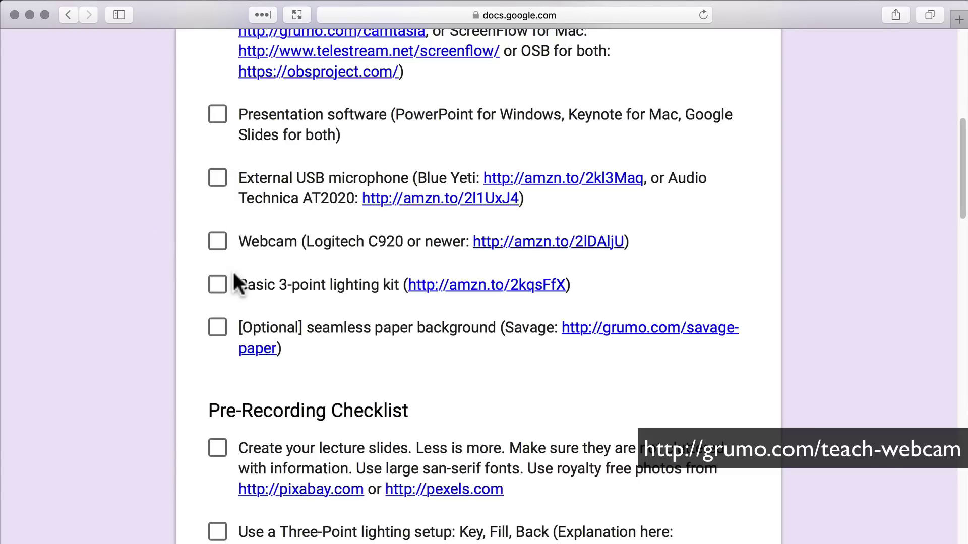
scroll(225, 264, "up", 1)
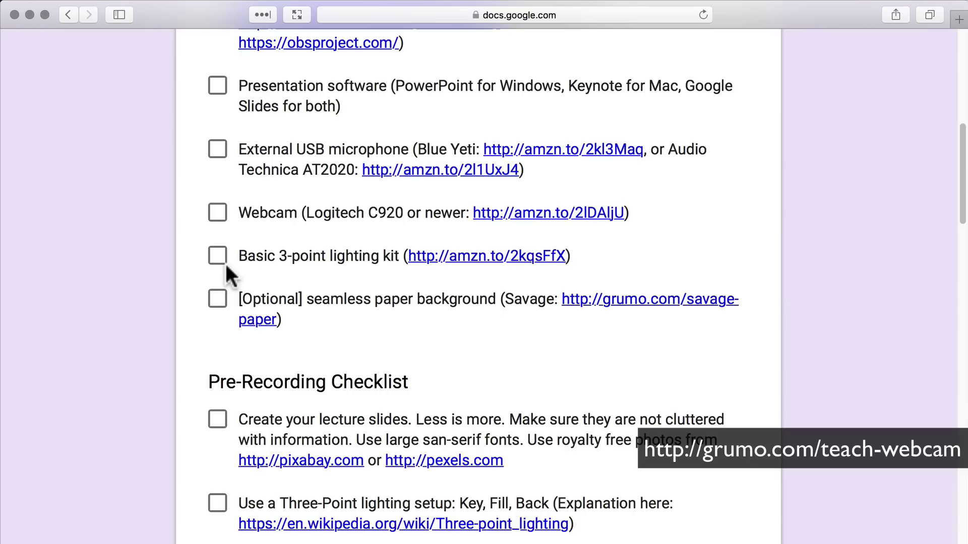
scroll(207, 268, "up", 2)
scroll(207, 265, "down", 2)
scroll(206, 262, "down", 6)
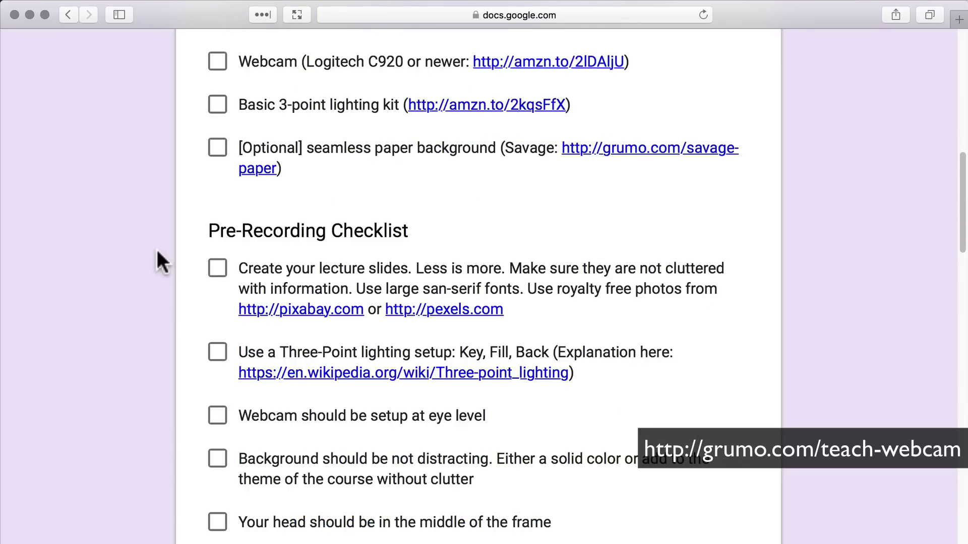
scroll(157, 251, "down", 2)
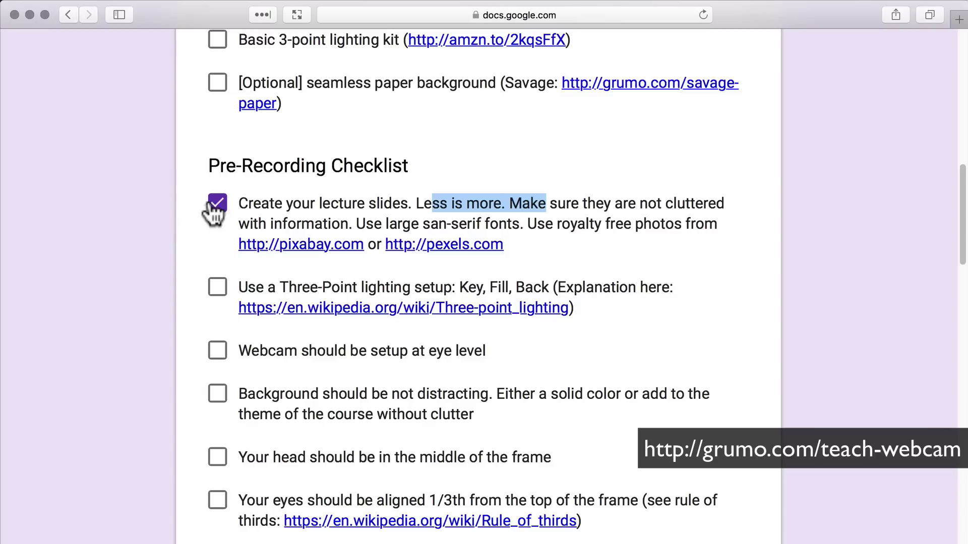
Visit the pixabay.com, pexels.com and Wikipedia Three-point lighting links, highlighting the article title.
left_click(217, 204)
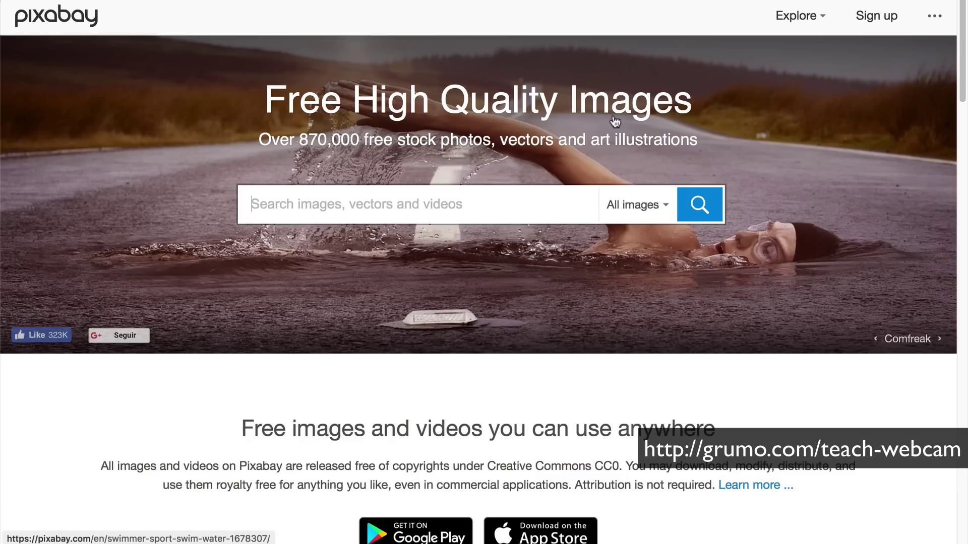
scroll(277, 114, "down", 1)
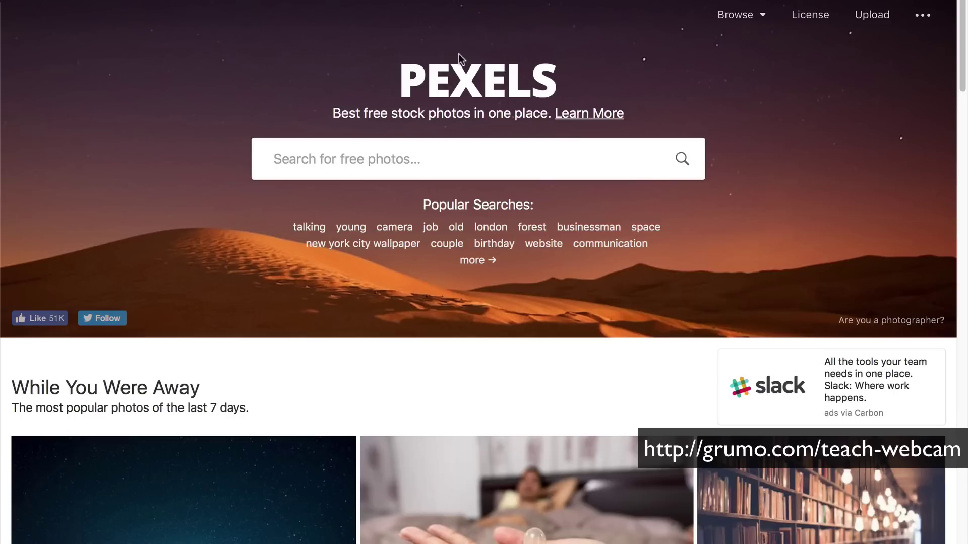
scroll(452, 57, "down", 1)
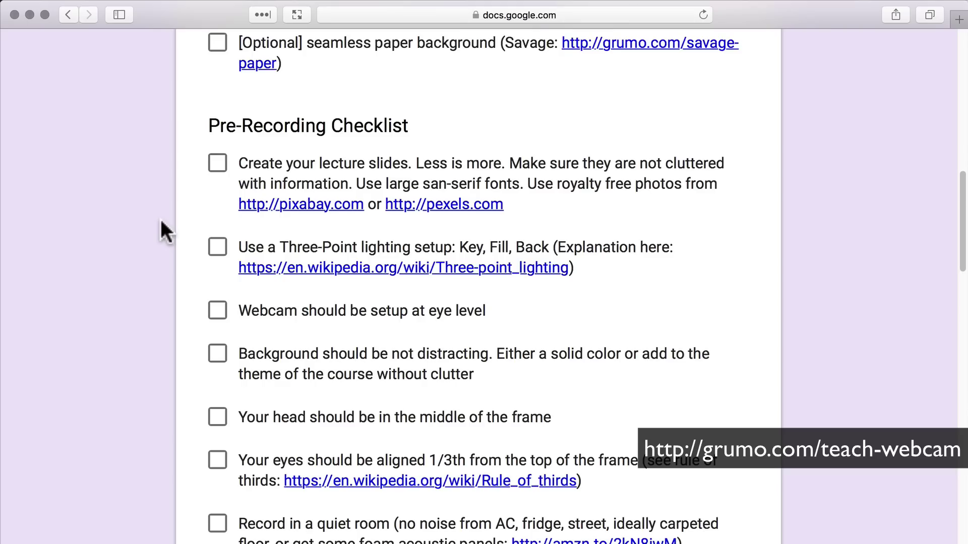
scroll(162, 231, "down", 1)
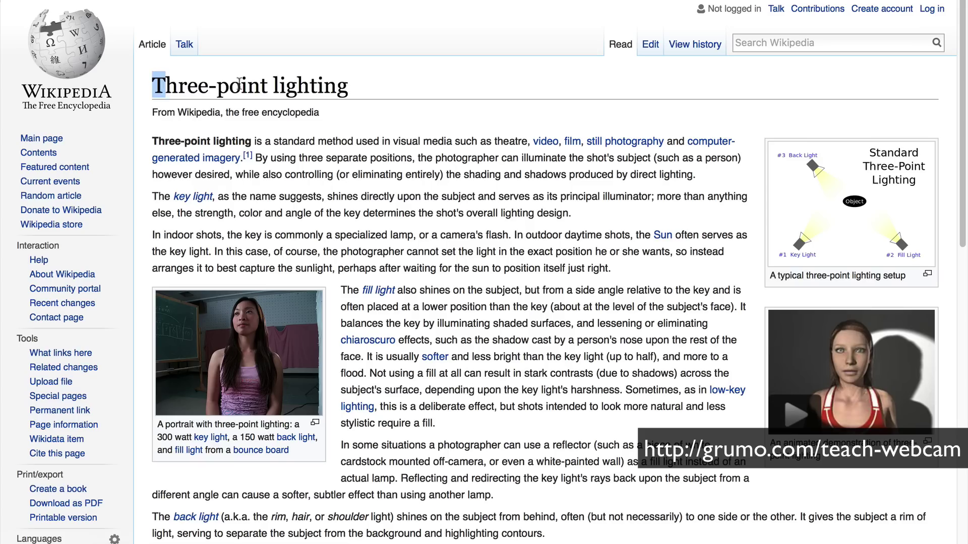
left_click_drag(154, 80, 358, 80)
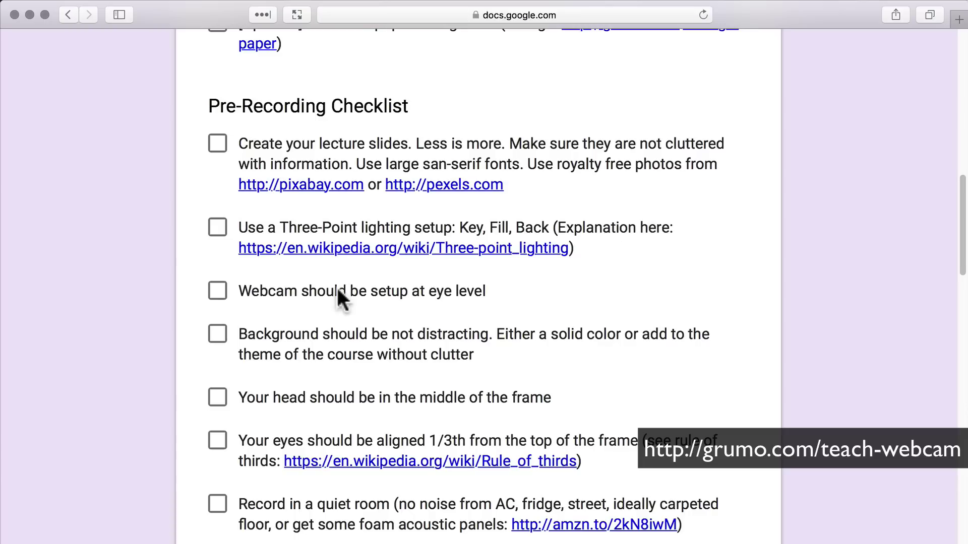
Scroll through the Pre-Recording Checklist down to the item about checking audio levels.
scroll(210, 302, "down", 1)
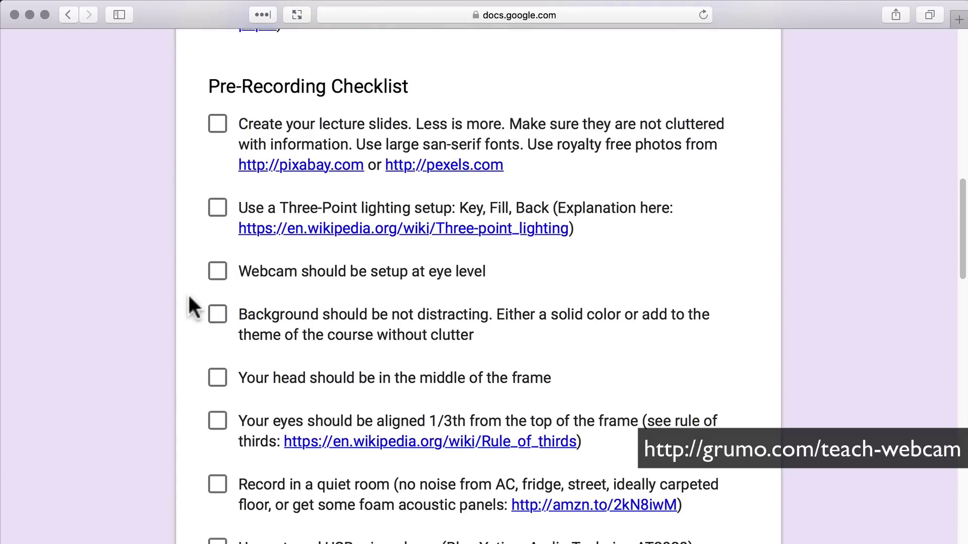
scroll(151, 267, "down", 1)
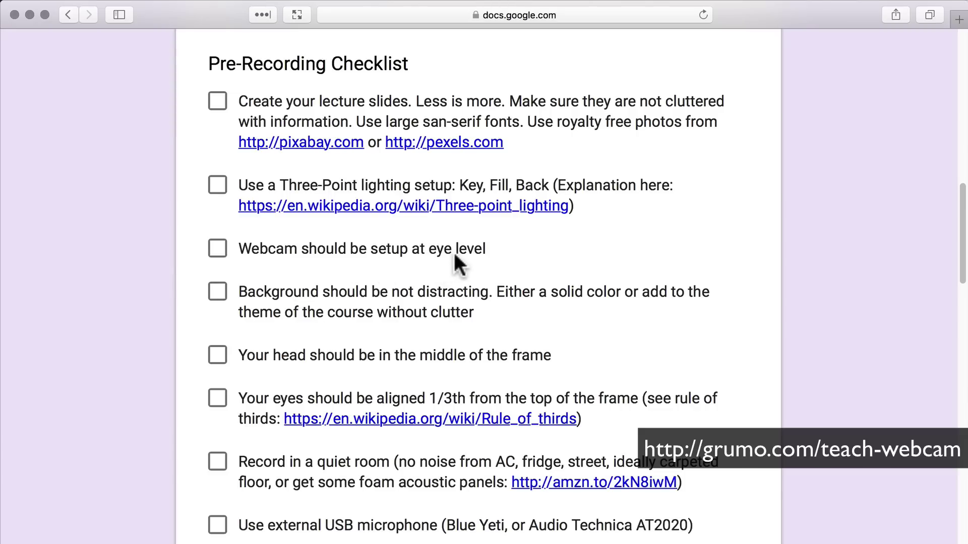
scroll(453, 252, "down", 1)
scroll(448, 285, "down", 3)
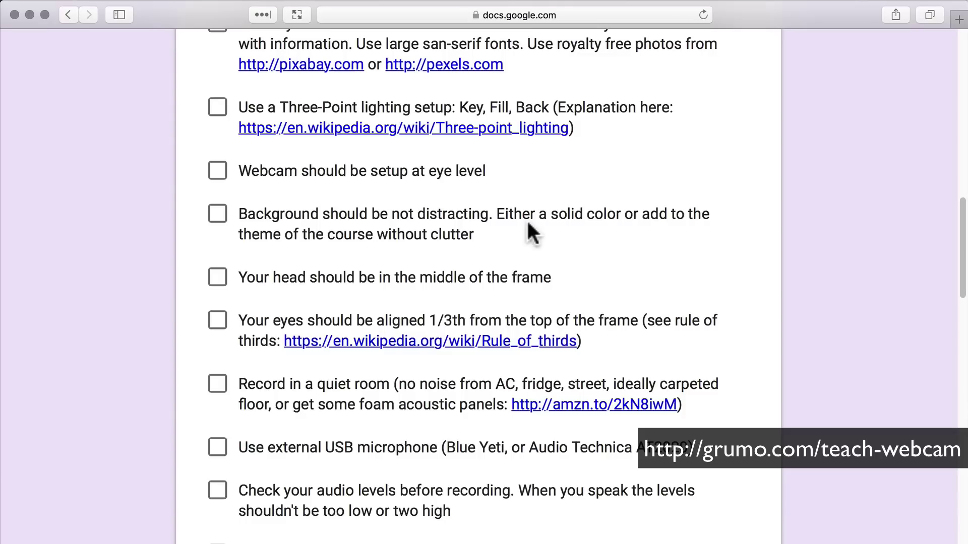
scroll(529, 227, "down", 1)
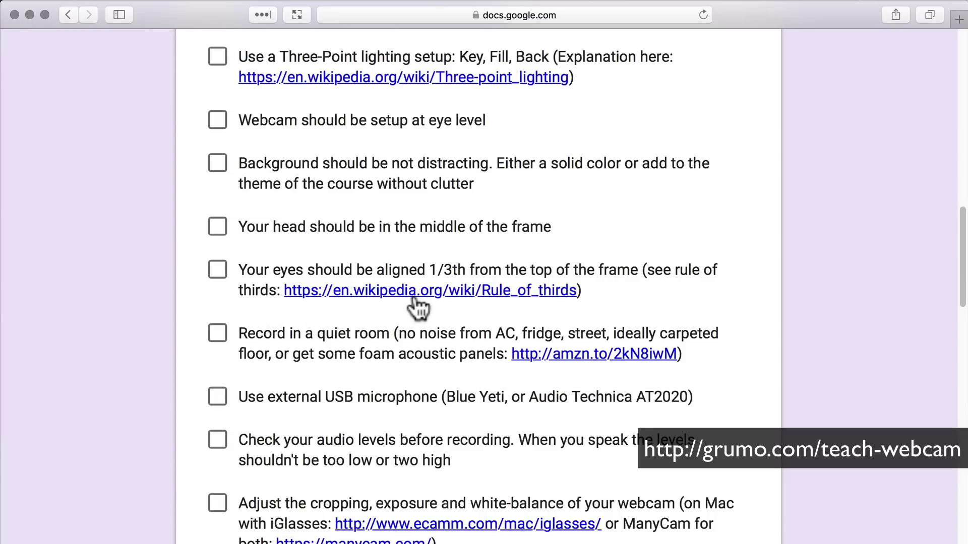
Scroll further to the iGlasses/ManyCam webcam adjustment and attire reminder items.
scroll(414, 298, "down", 4)
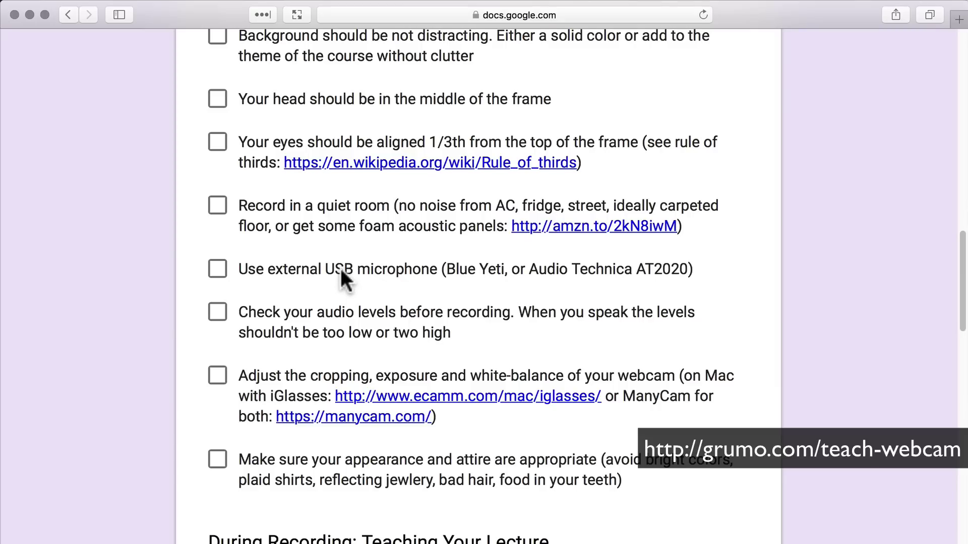
Lower the Samson GoMic input volume slightly in the Sound input settings.
scroll(341, 271, "down", 2)
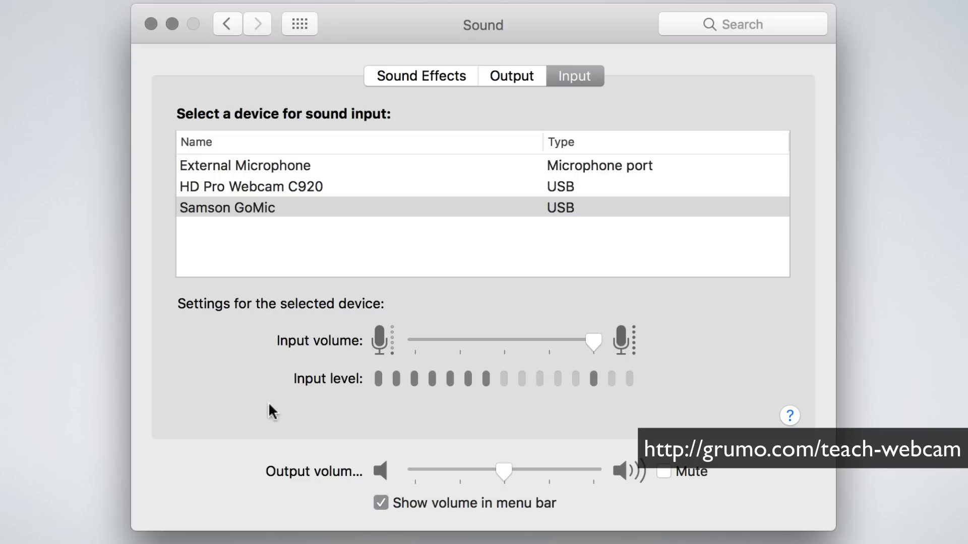
left_click_drag(593, 342, 574, 346)
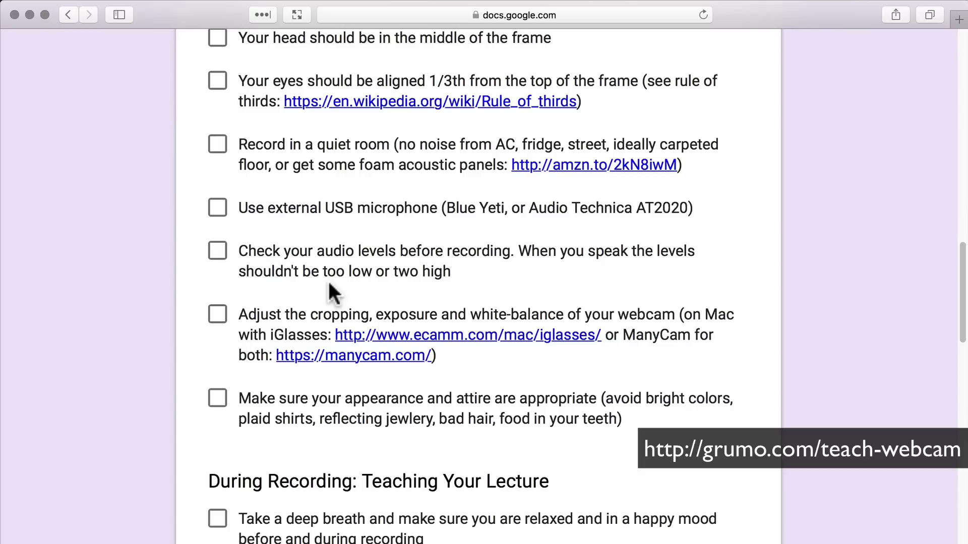
scroll(328, 280, "down", 2)
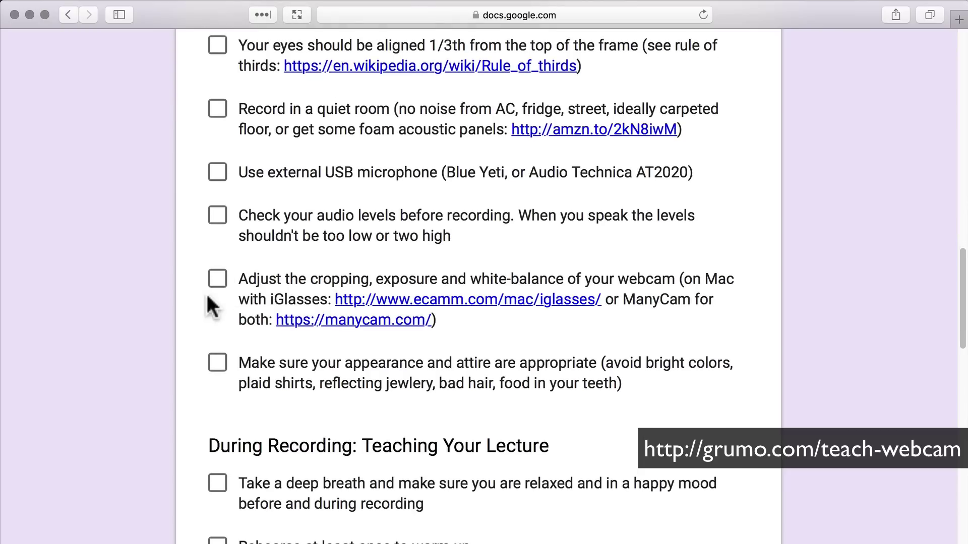
Zoom the iGlasses webcam picture out slightly and shift its crop down and to the right.
scroll(192, 297, "down", 1)
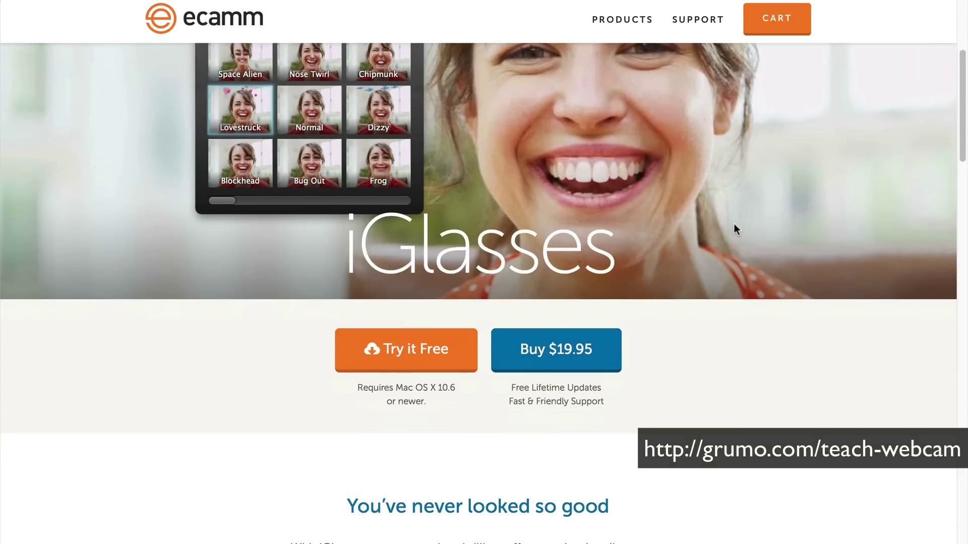
scroll(734, 224, "down", 3)
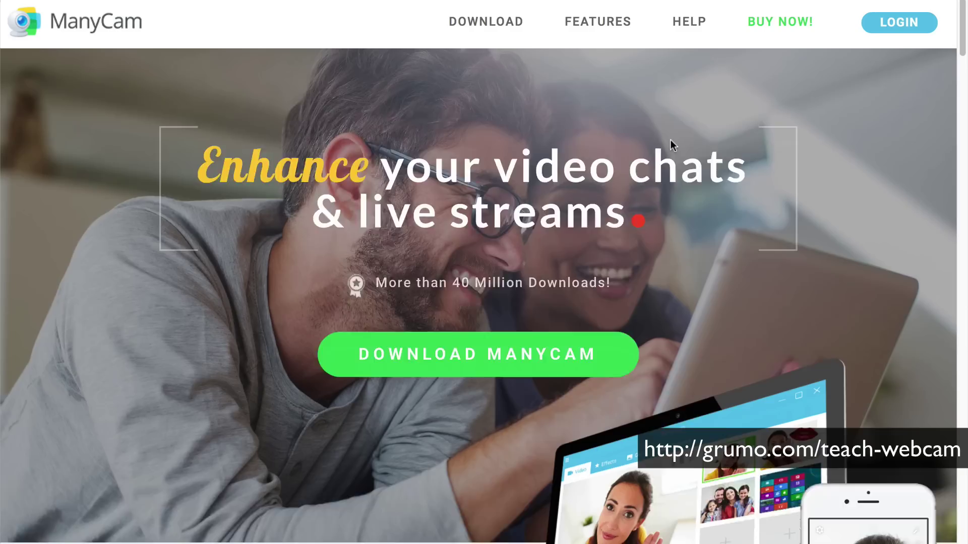
scroll(670, 140, "down", 3)
scroll(670, 141, "up", 3)
scroll(670, 141, "down", 1)
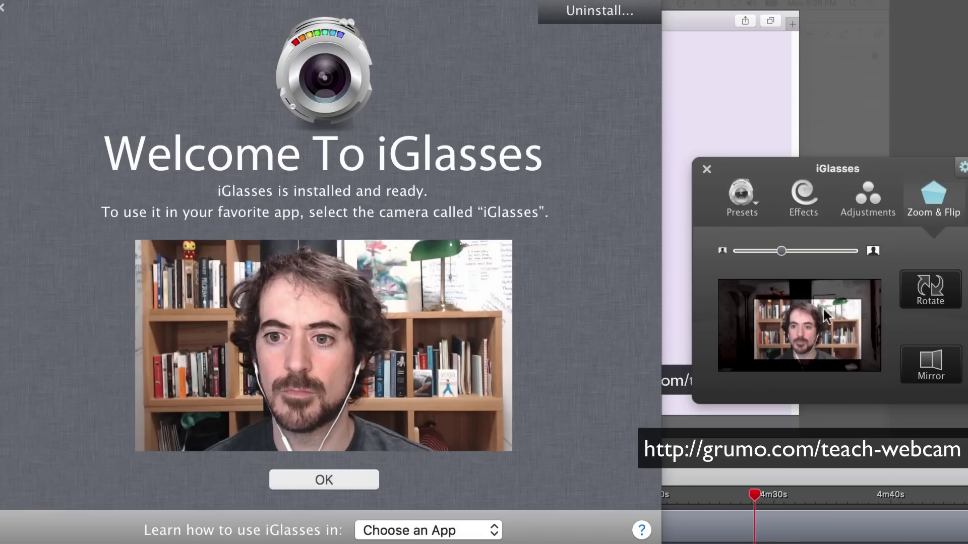
mouse_move(781, 251)
left_mouse_down()
mouse_move(795, 250)
mouse_move(777, 254)
left_mouse_up()
left_click_drag(815, 312, 824, 322)
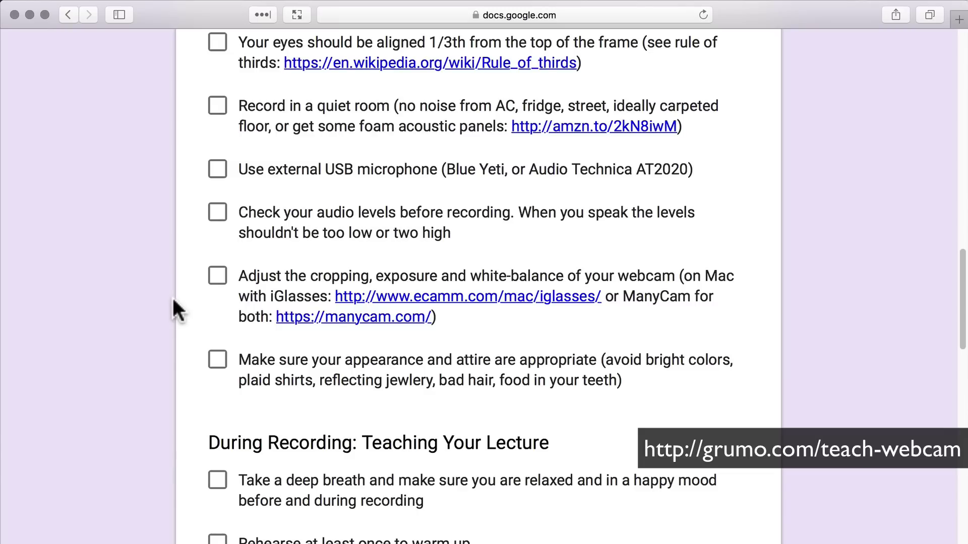
Scroll through During Recording: Teaching Your Lecture, from the deep-breath item to mistake handling.
scroll(171, 297, "down", 2)
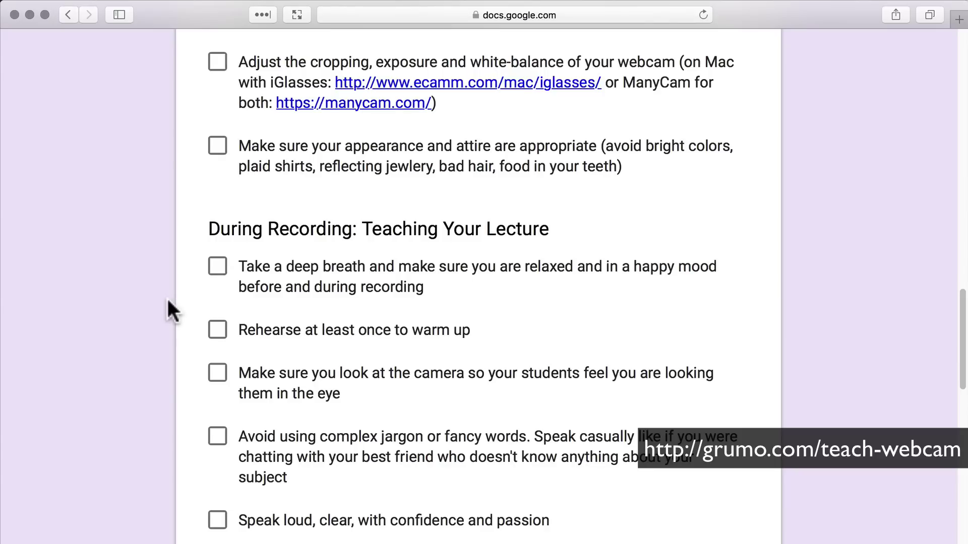
scroll(167, 300, "down", 2)
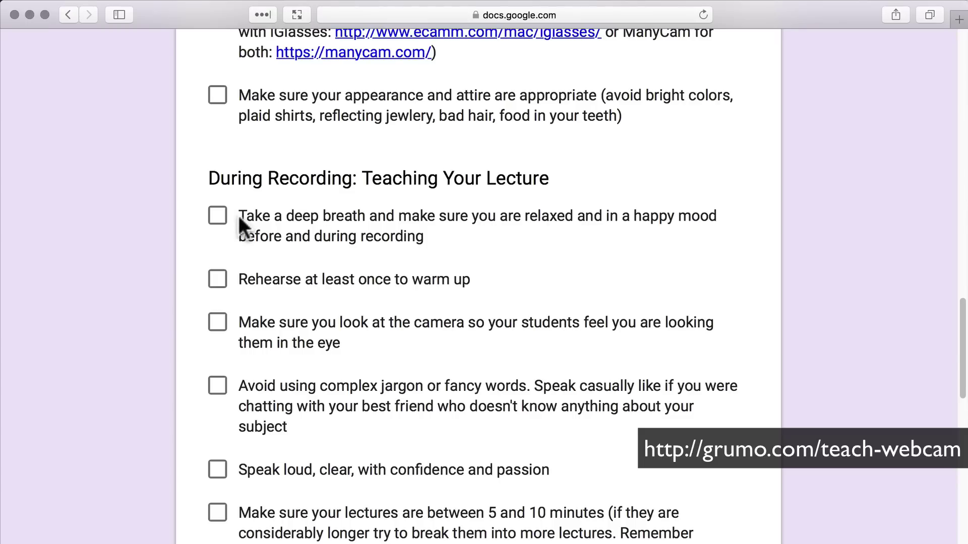
scroll(351, 234, "down", 1)
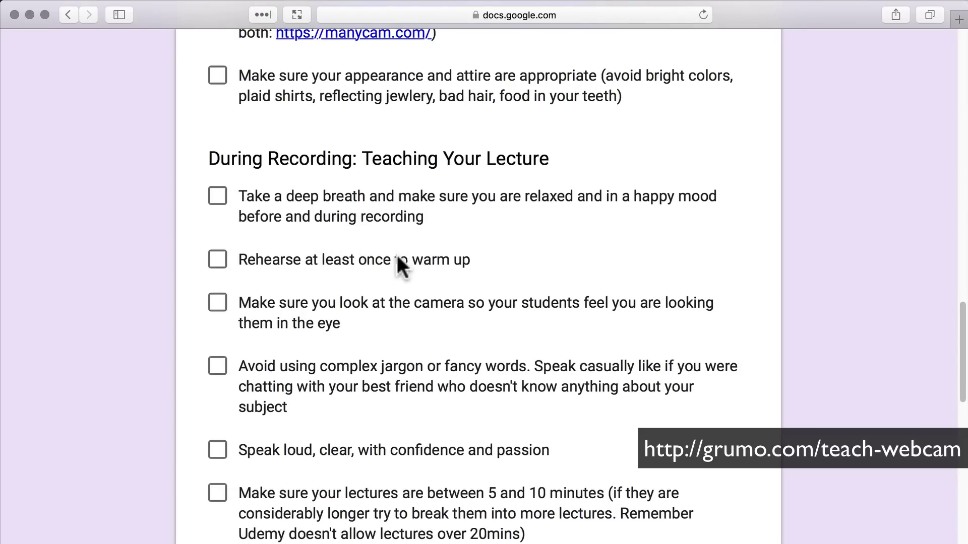
scroll(398, 254, "down", 2)
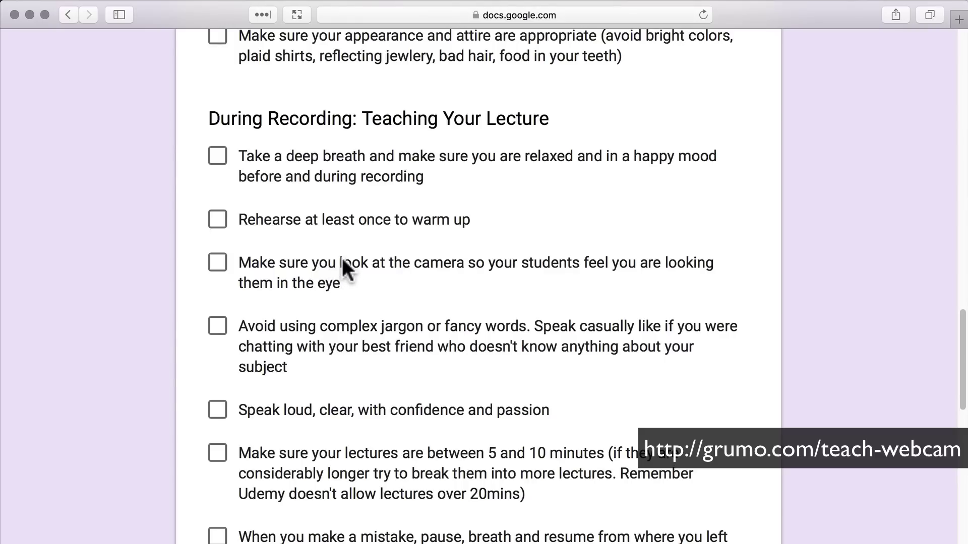
scroll(220, 308, "down", 1)
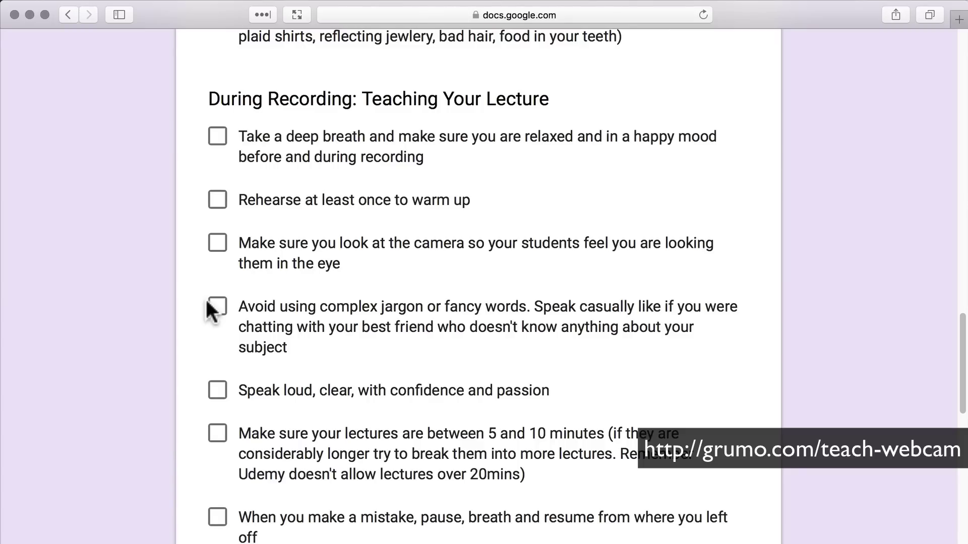
scroll(204, 304, "down", 2)
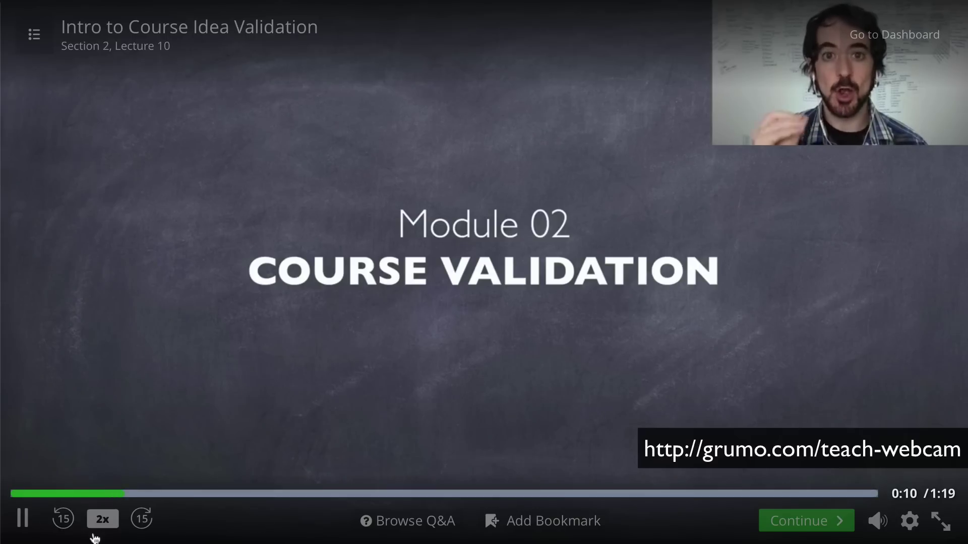
left_click(102, 520)
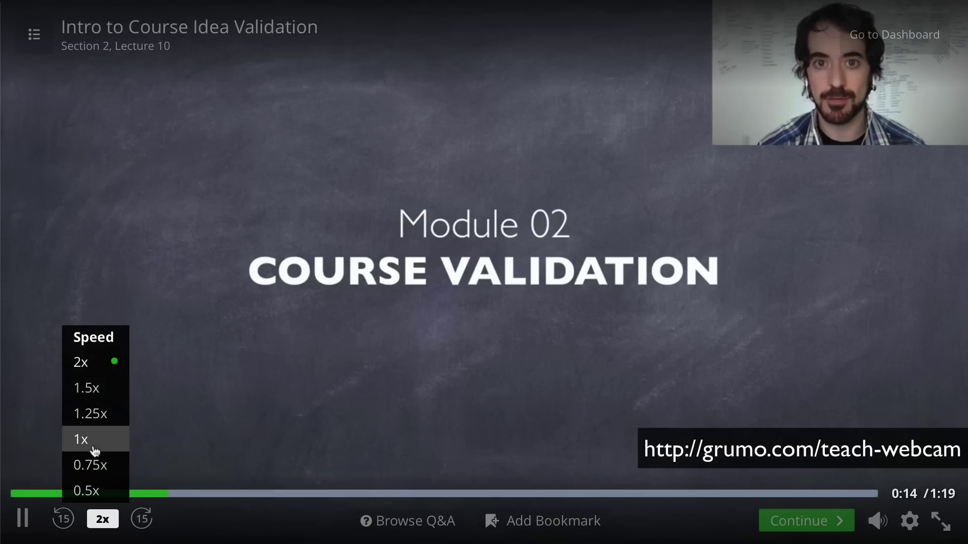
left_click(96, 414)
left_click(97, 389)
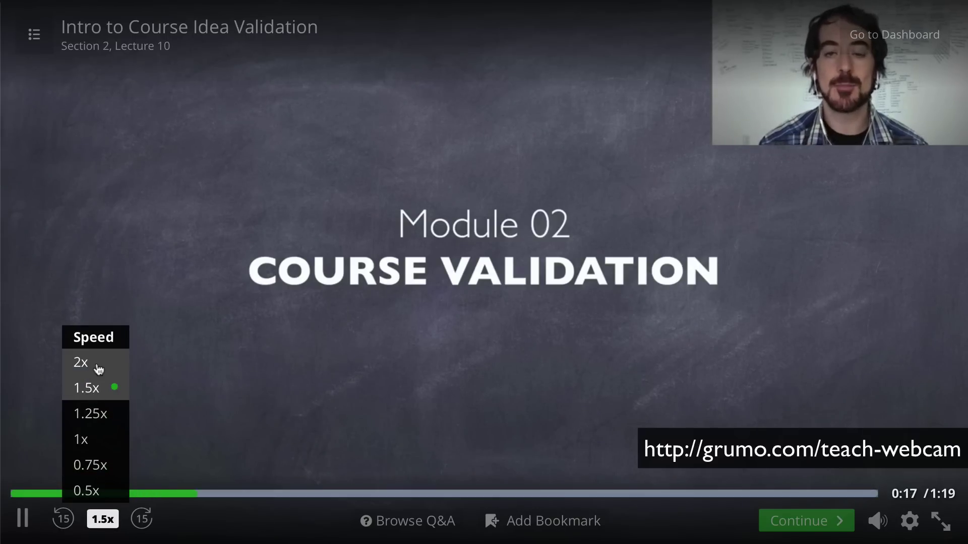
left_click(98, 369)
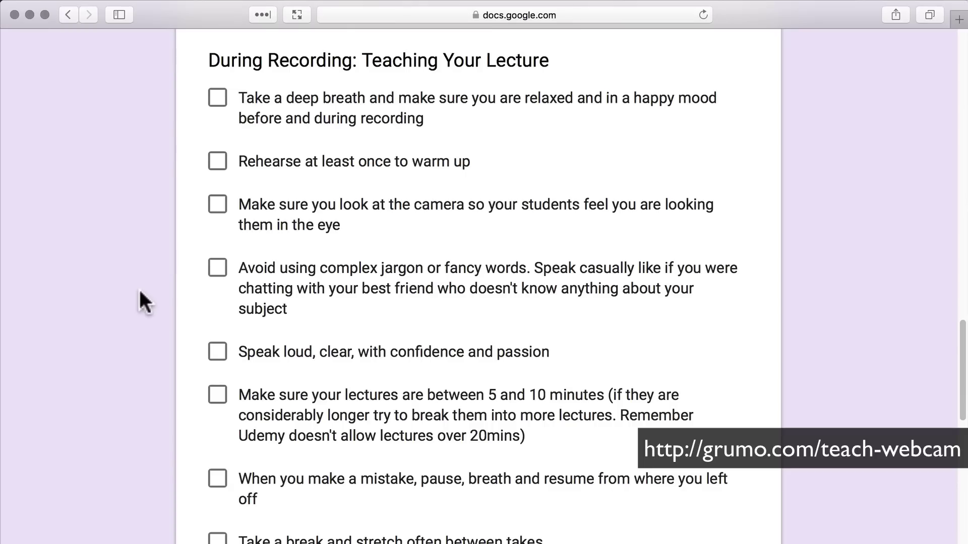
Scroll past the final During Recording items to the Post-Recording: Editing Your Lecture heading.
scroll(140, 295, "down", 3)
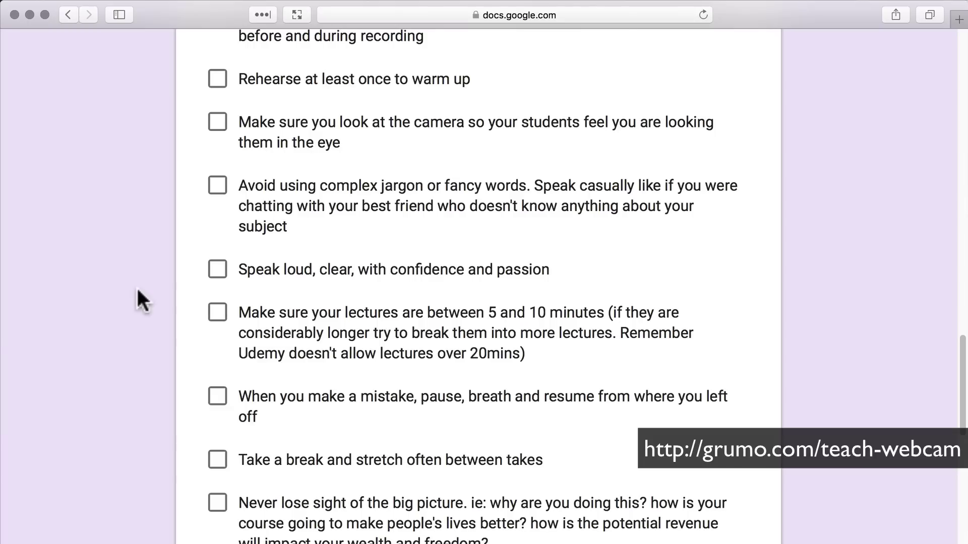
scroll(167, 282, "down", 2)
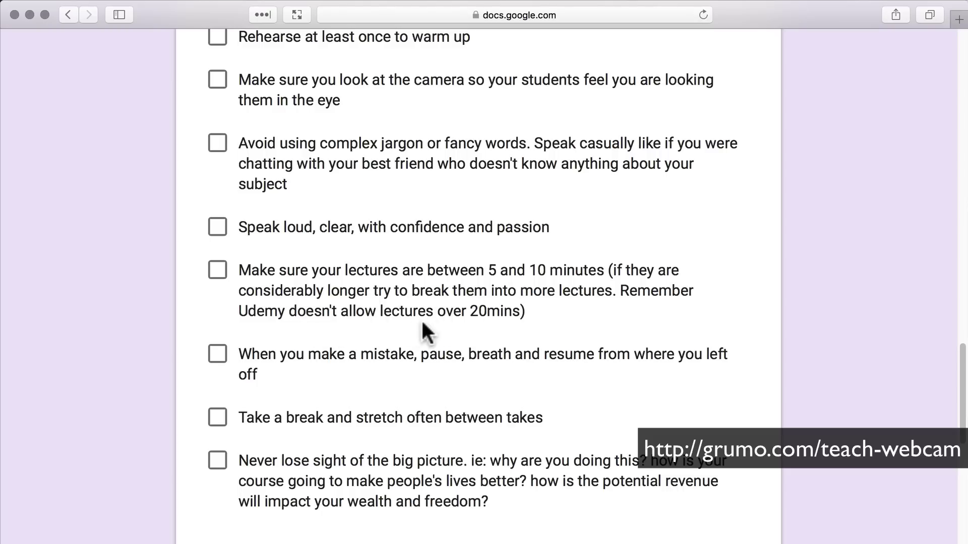
scroll(485, 317, "down", 1)
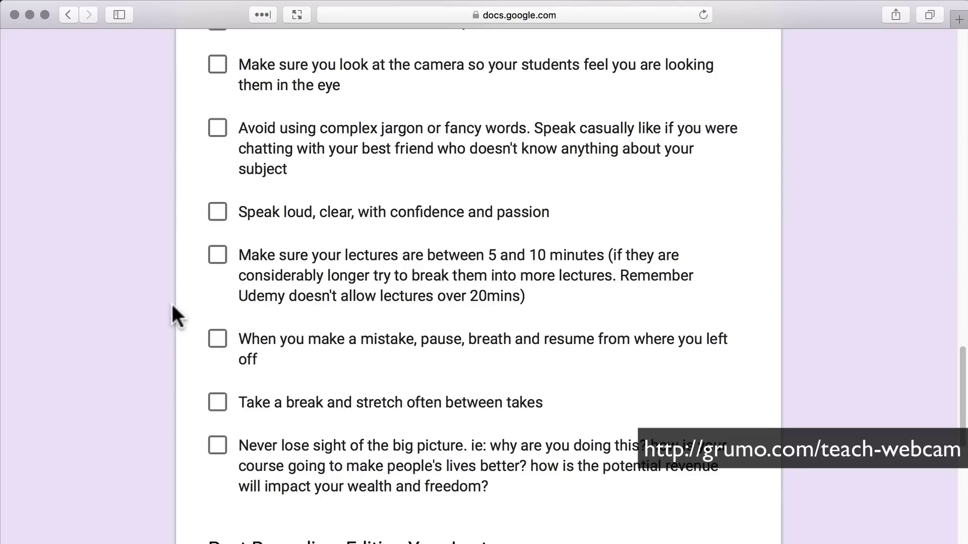
scroll(172, 305, "down", 2)
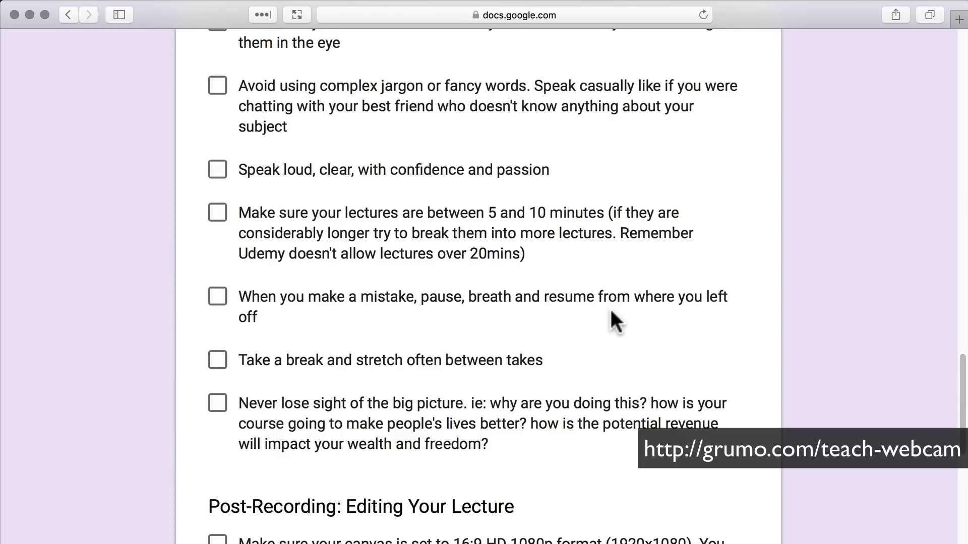
scroll(596, 319, "down", 1)
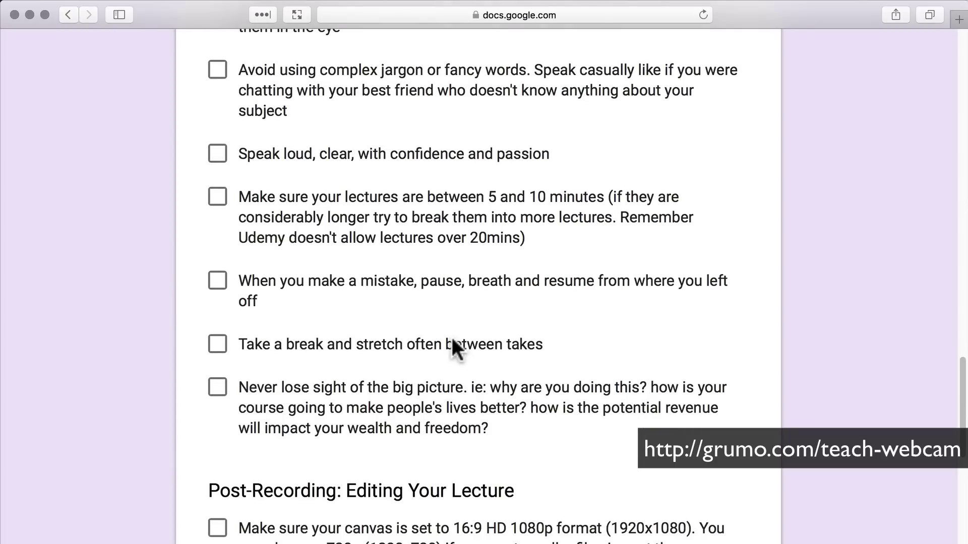
scroll(451, 338, "down", 3)
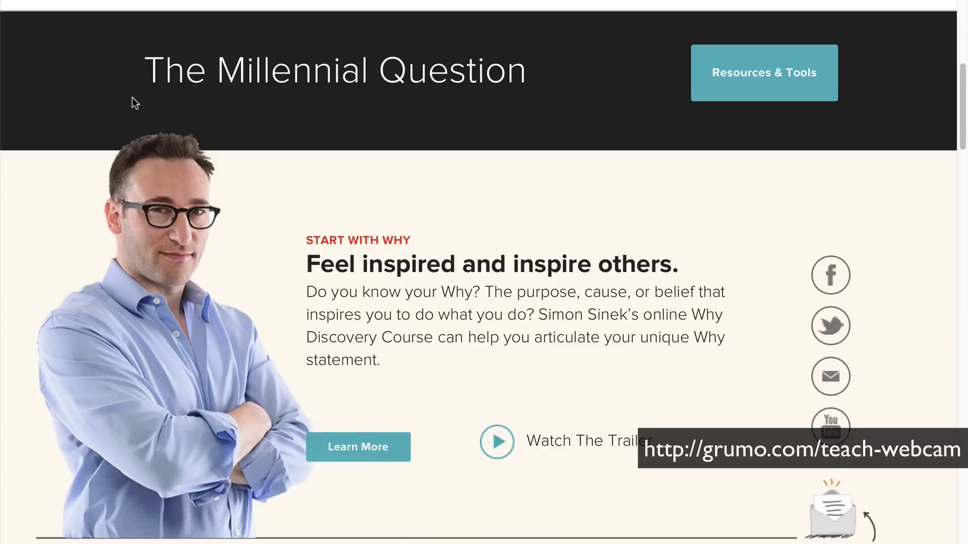
scroll(135, 99, "down", 1)
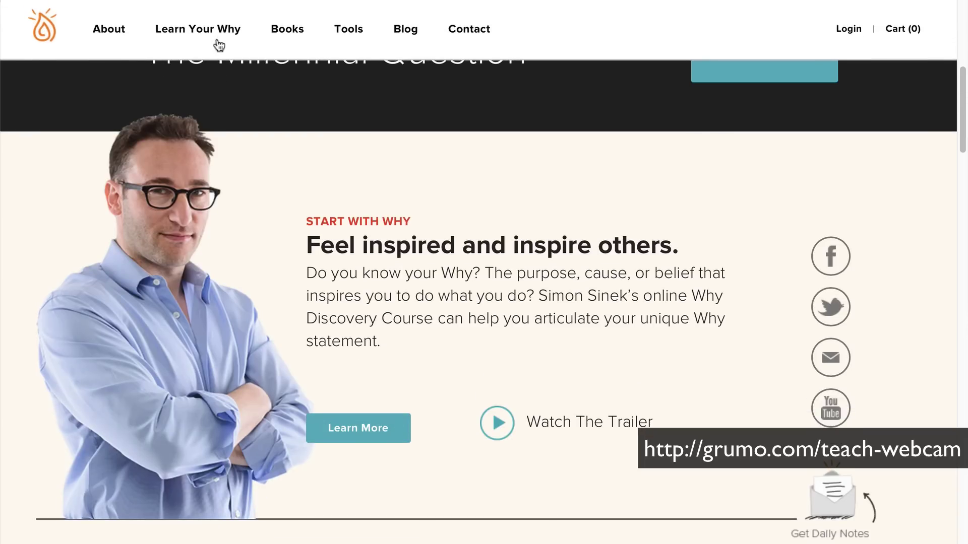
Go to the Learn Your Why page and highlight the paragraph explaining what a Why is.
left_click(216, 31)
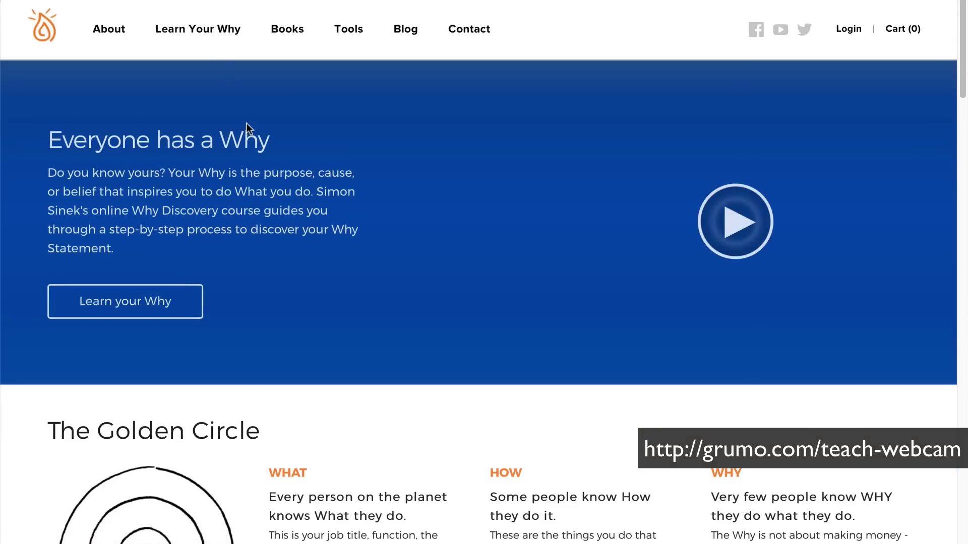
scroll(246, 123, "down", 3)
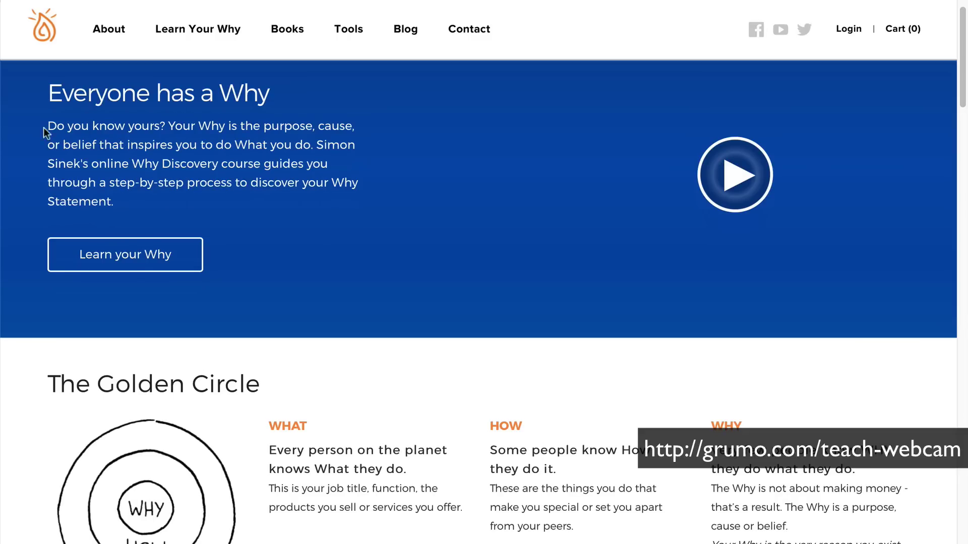
left_click_drag(47, 127, 120, 201)
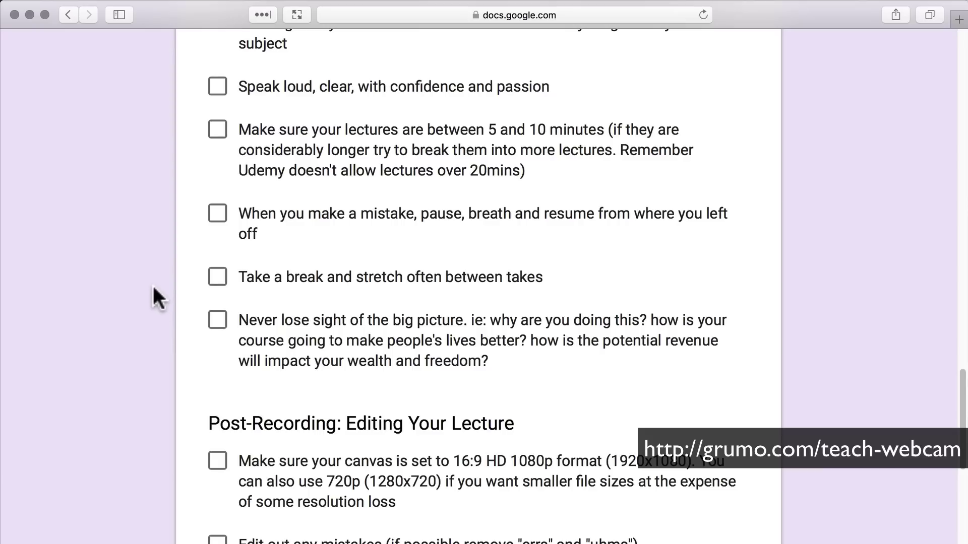
Scroll past the Post-Recording editing items to the Video Export Settings heading.
scroll(153, 286, "down", 8)
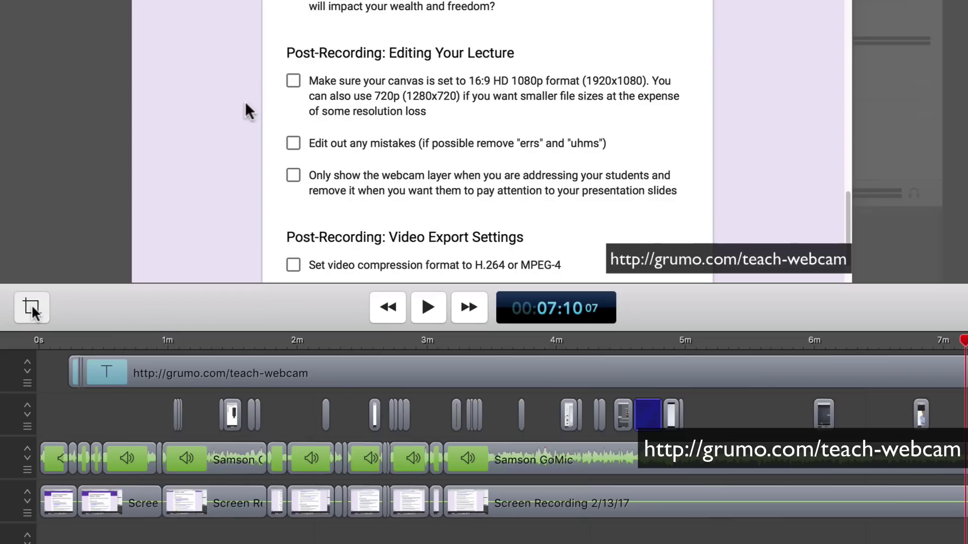
left_click(32, 311)
left_click(563, 250)
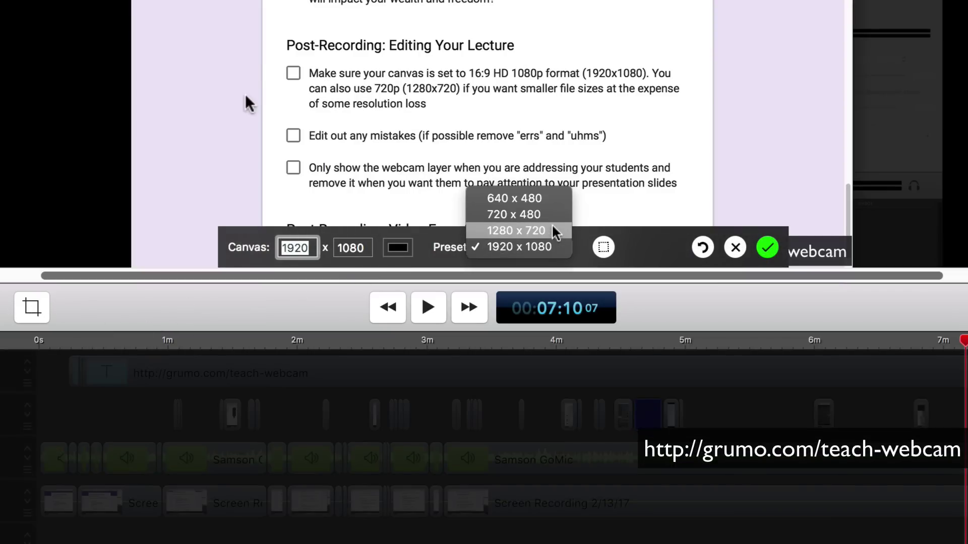
left_click(777, 247)
left_click(777, 247)
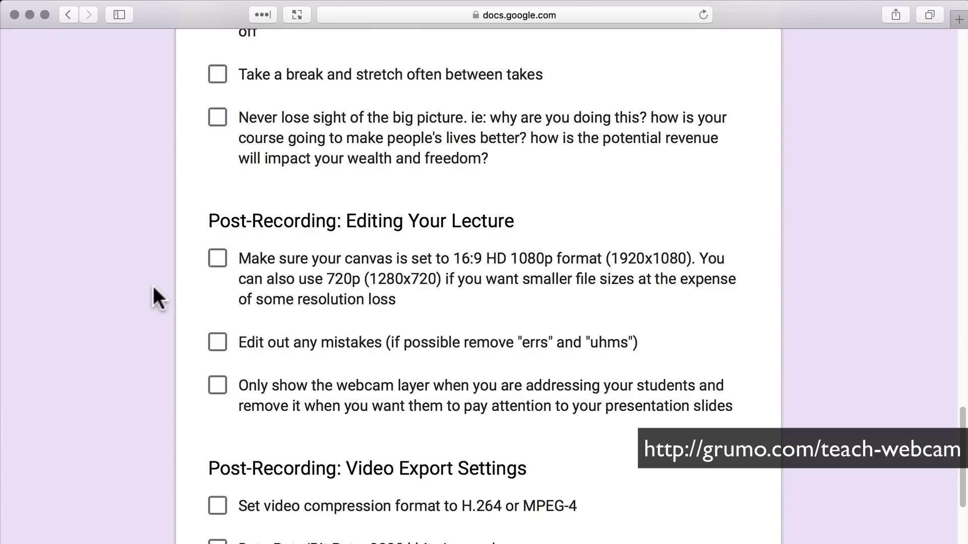
Scroll through the H.264, 3000 kbits, dimensions and 30 FPS items to the info link.
scroll(174, 303, "down", 2)
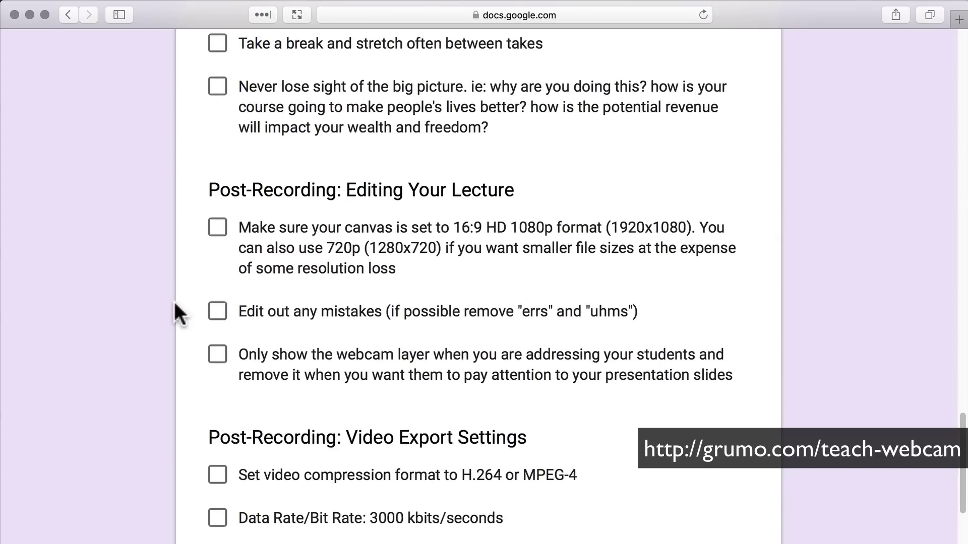
scroll(174, 302, "down", 2)
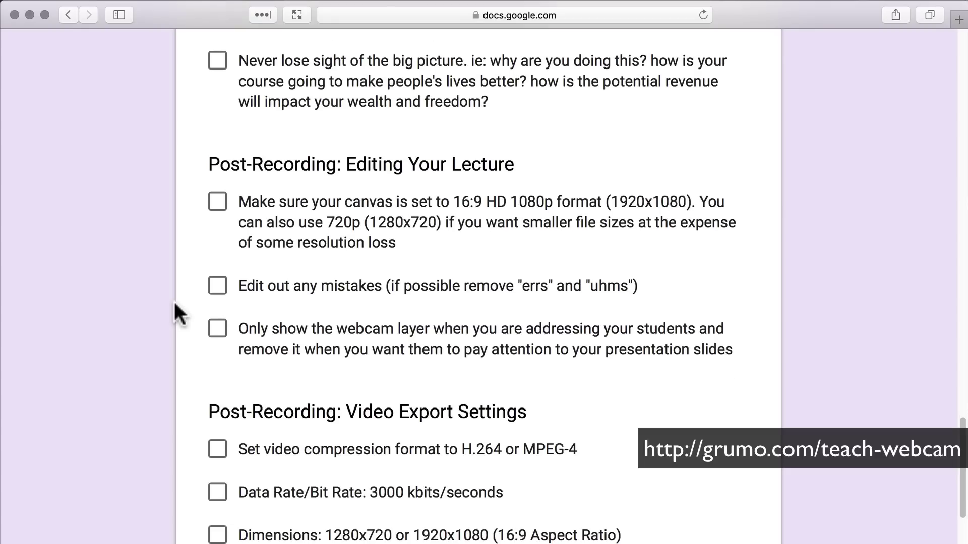
scroll(174, 302, "down", 1)
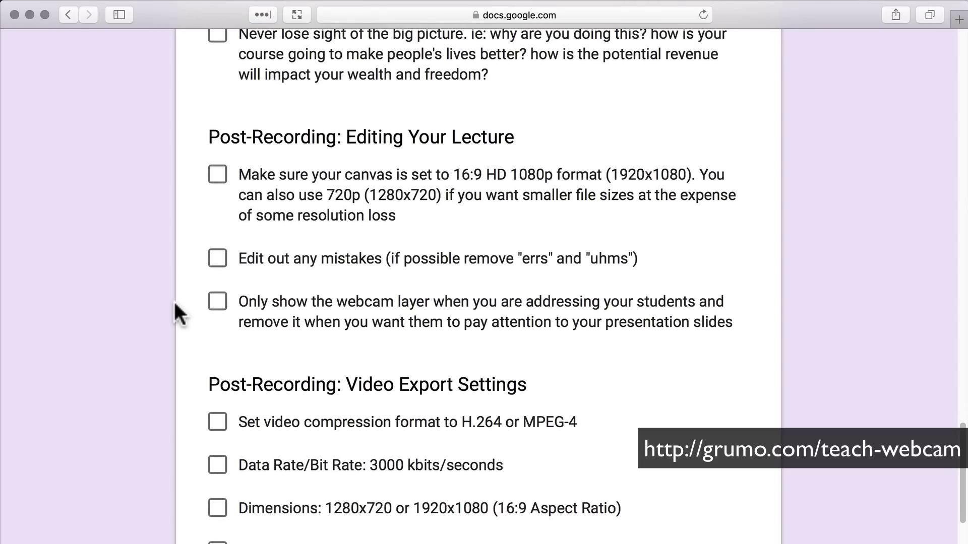
scroll(174, 303, "down", 1)
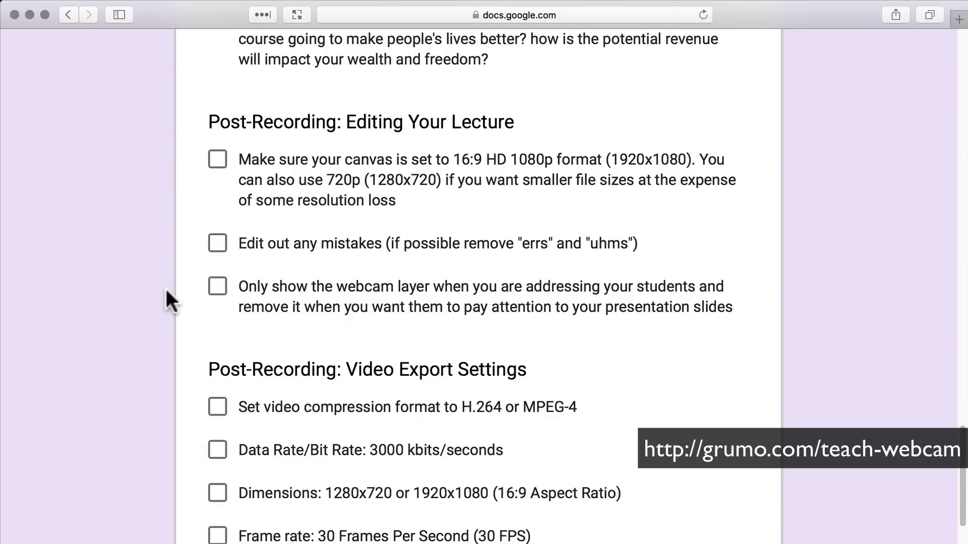
scroll(102, 318, "down", 4)
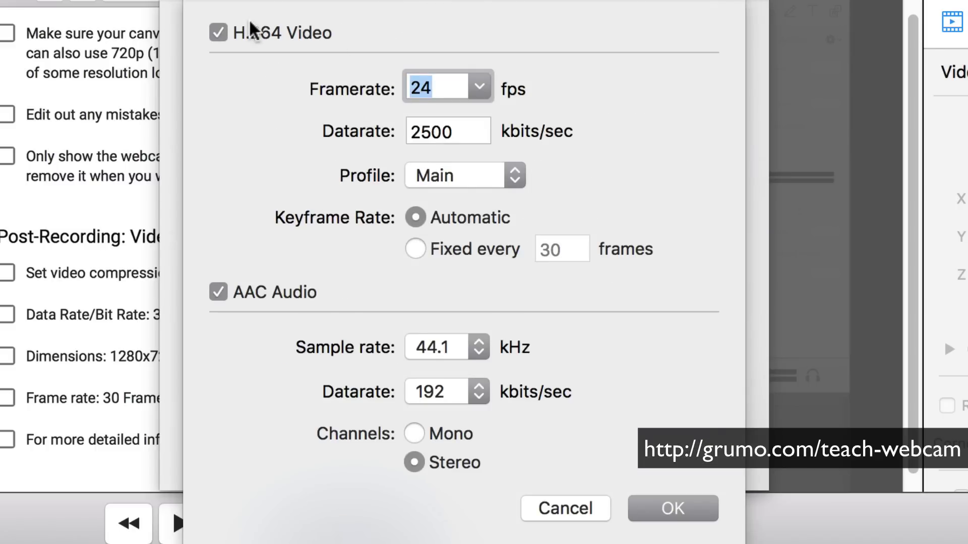
Raise the ScreenFlow H.264 datarate from 2500 to 3000 kbits/sec and confirm the export settings.
double_click(457, 127)
type("3000")
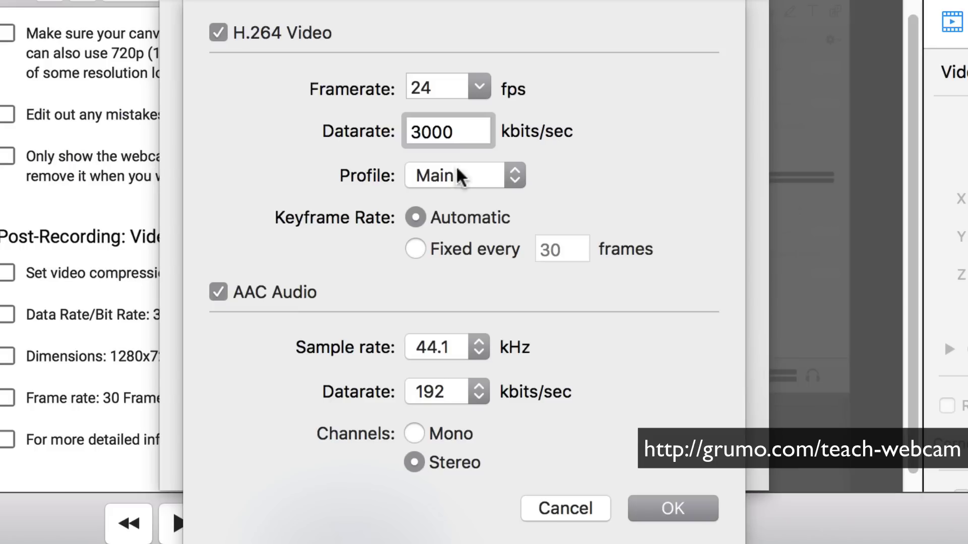
left_click(699, 514)
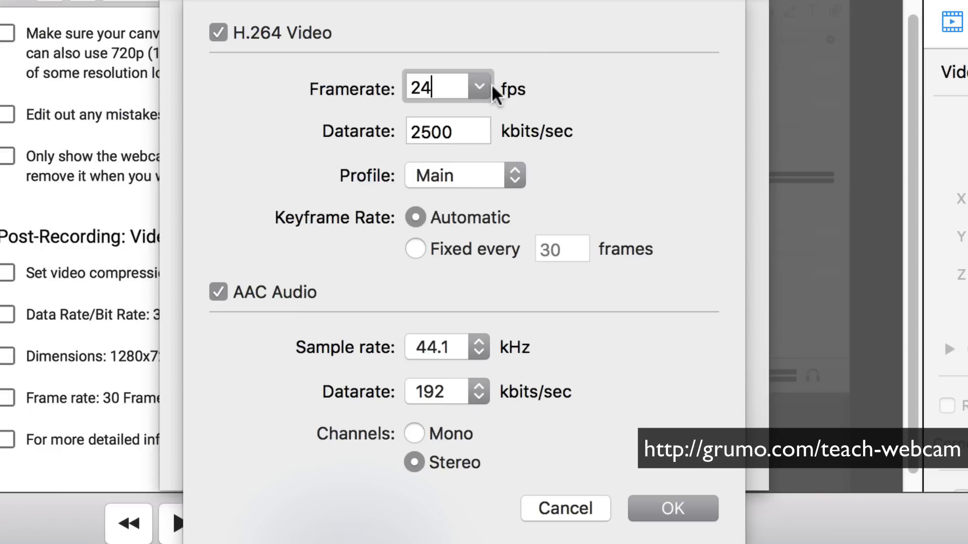
Check the available export frame rates, then scroll the form back up to its title.
left_click(488, 88)
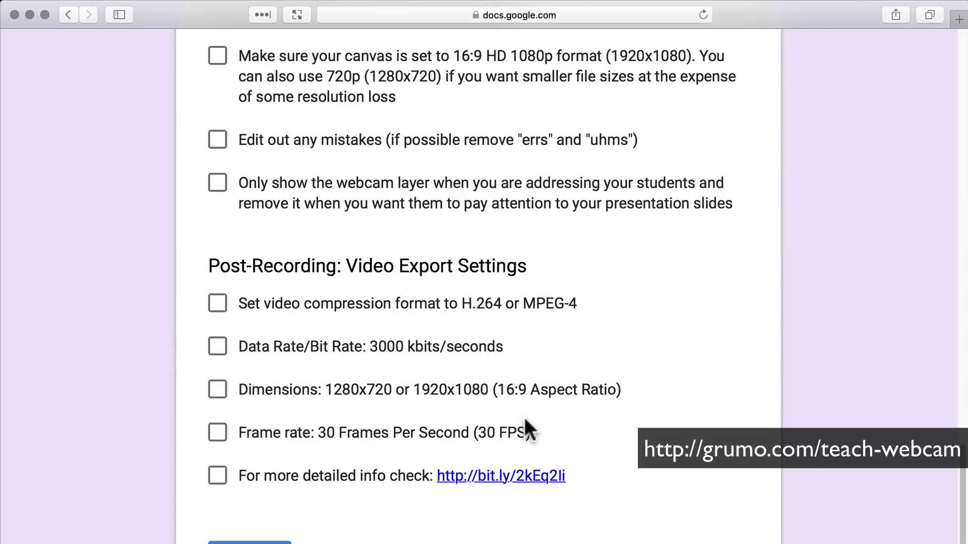
scroll(589, 477, "down", 1)
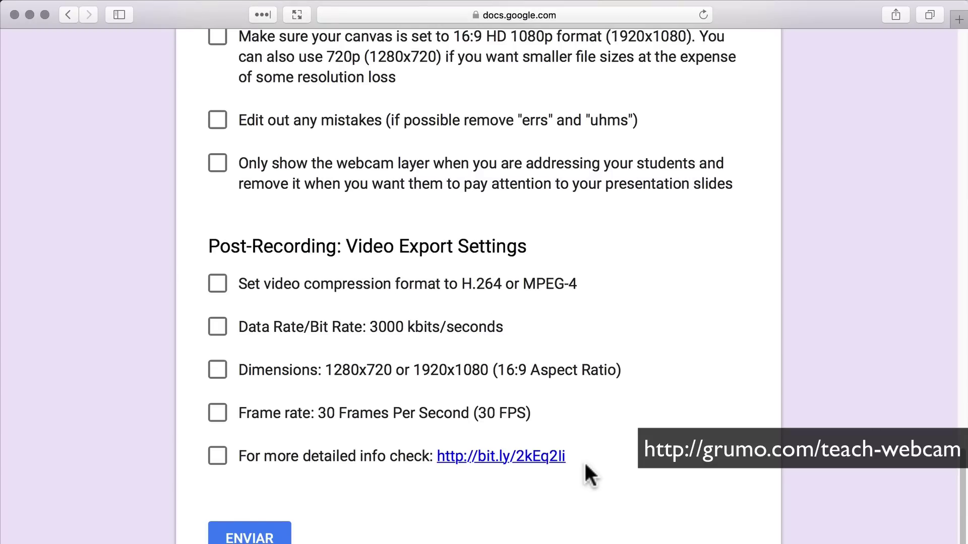
scroll(587, 464, "up", 20)
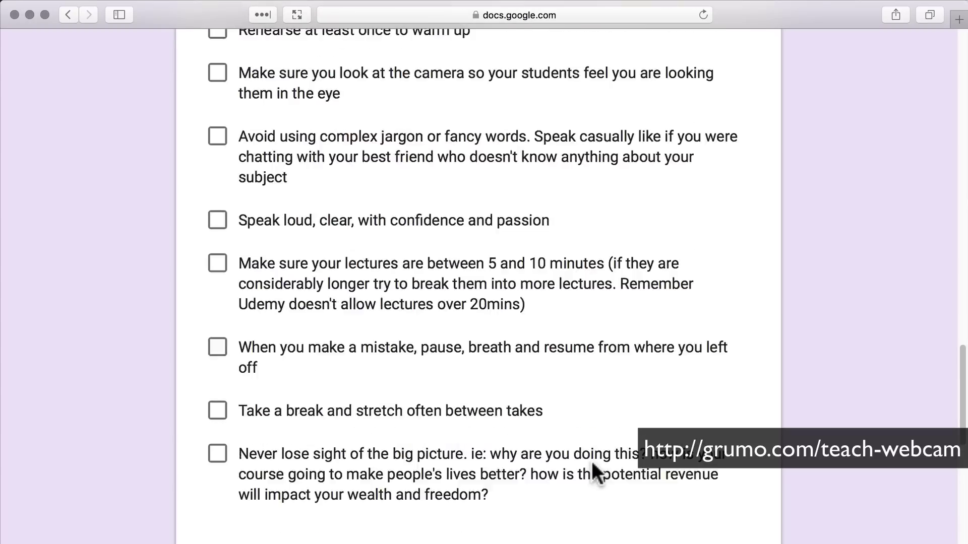
scroll(591, 459, "up", 10)
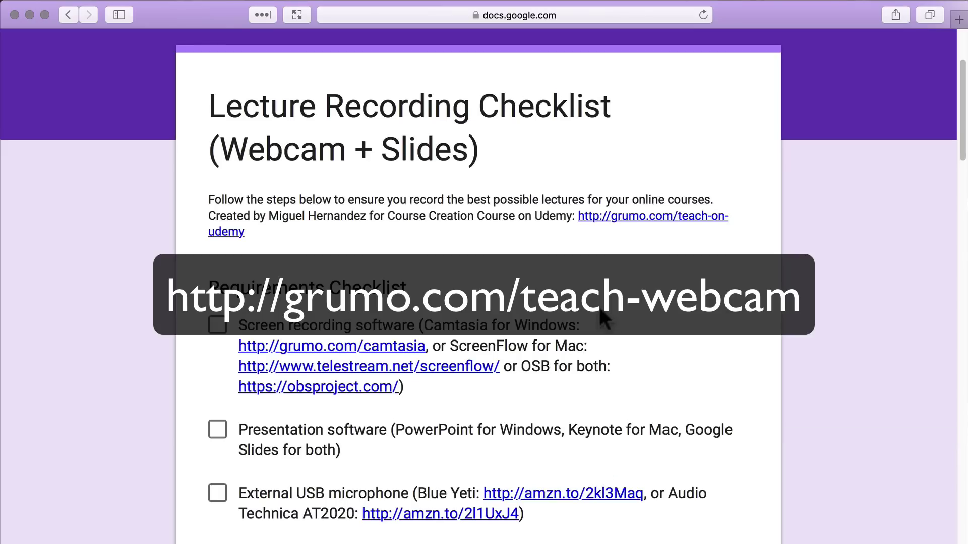